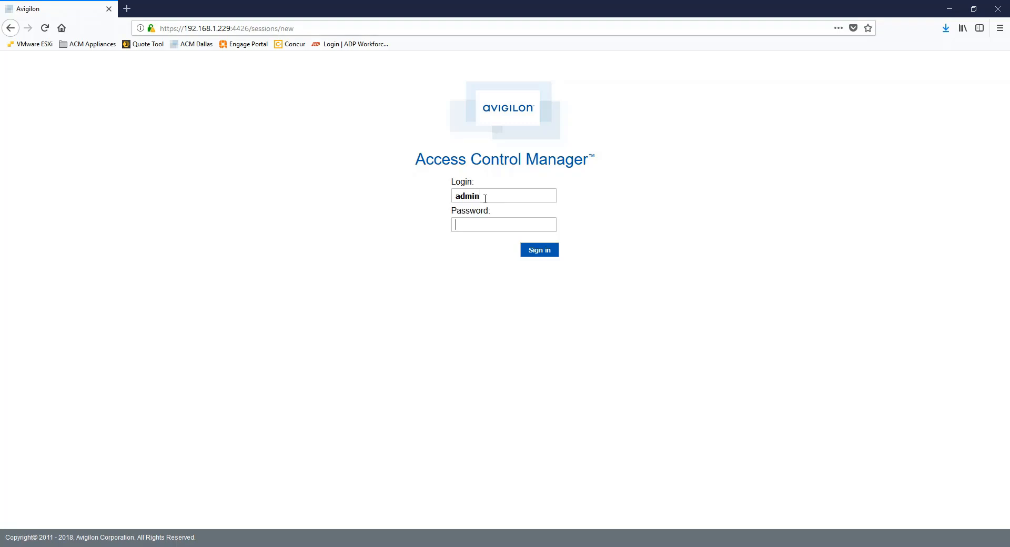
# Sign in as administrator with the account password and decline Firefox's offer to save the login.
pyautogui.write('admin')
pyautogui.press('Return')
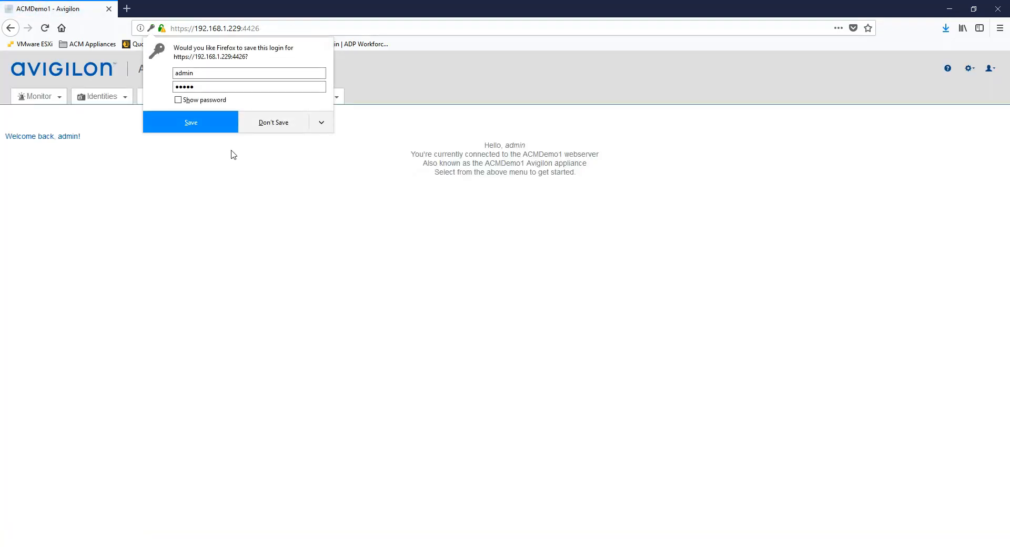
pyautogui.click(292, 159)
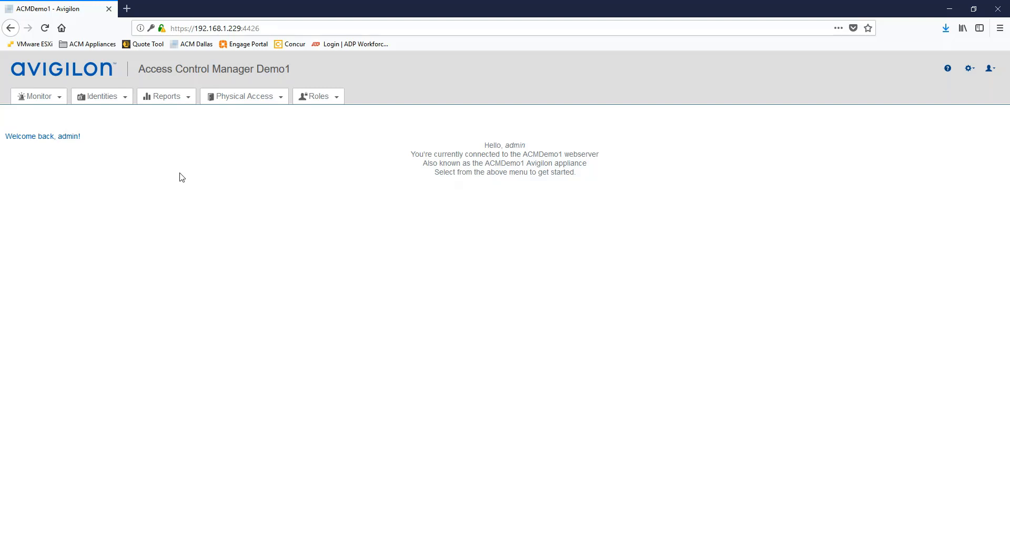
pyautogui.click(318, 98)
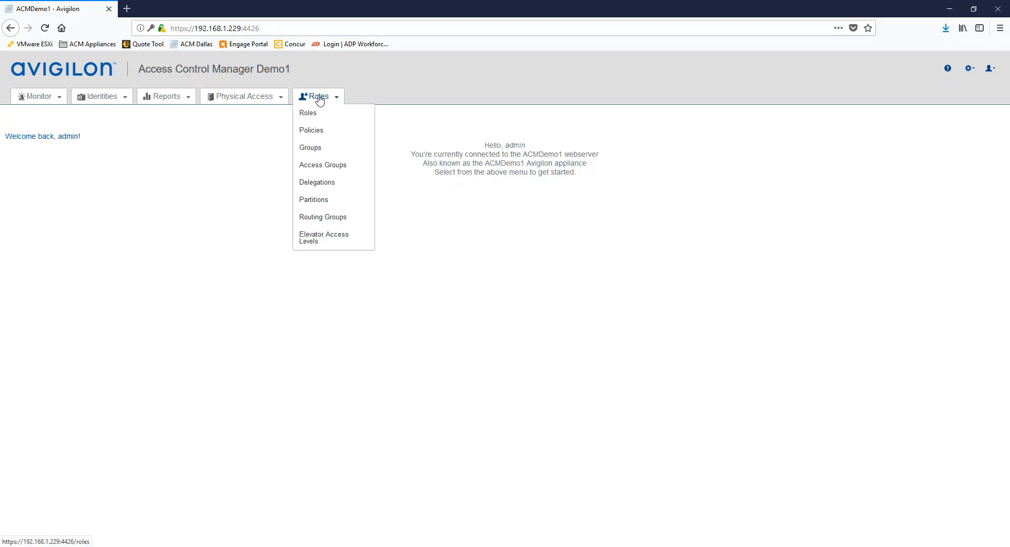
# Add and save a new group named 'Disney group', then show its Members settings.
pyautogui.click(309, 153)
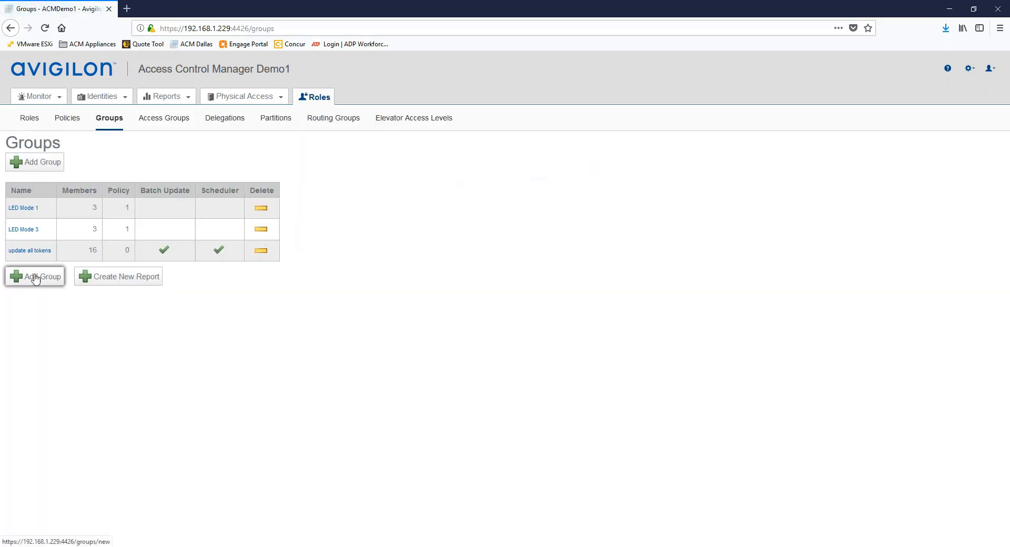
pyautogui.click(39, 282)
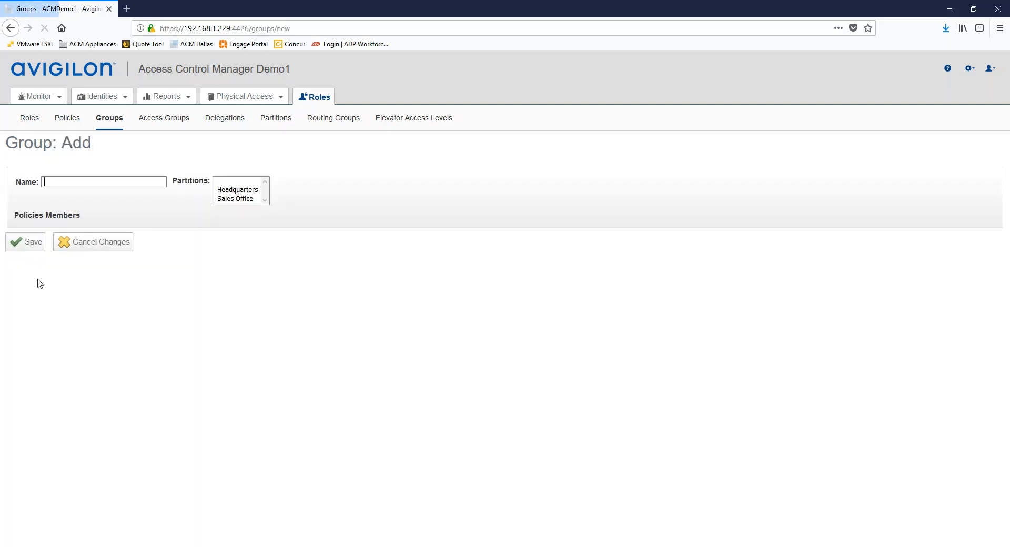
pyautogui.write('Diu')
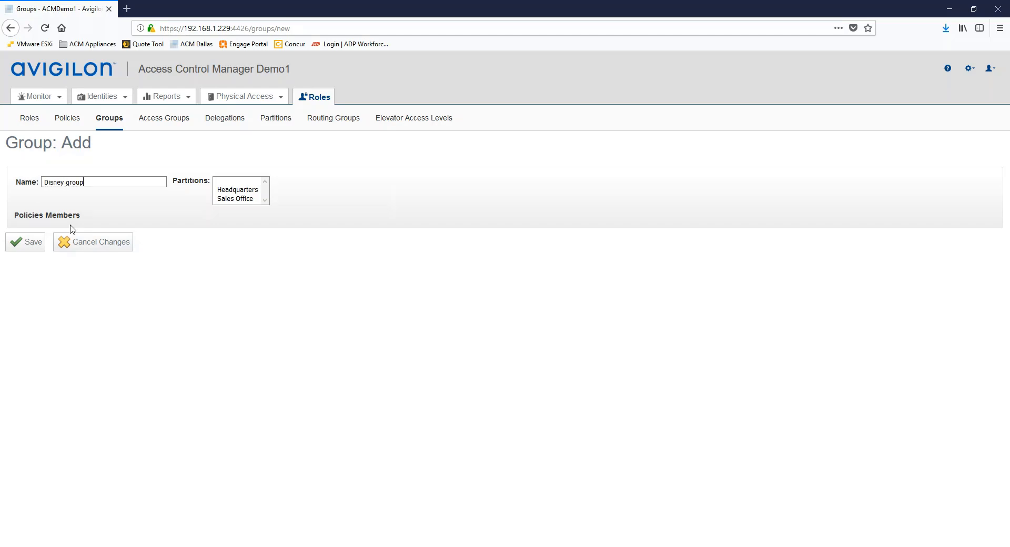
pyautogui.write('ney group')
pyautogui.click(22, 243)
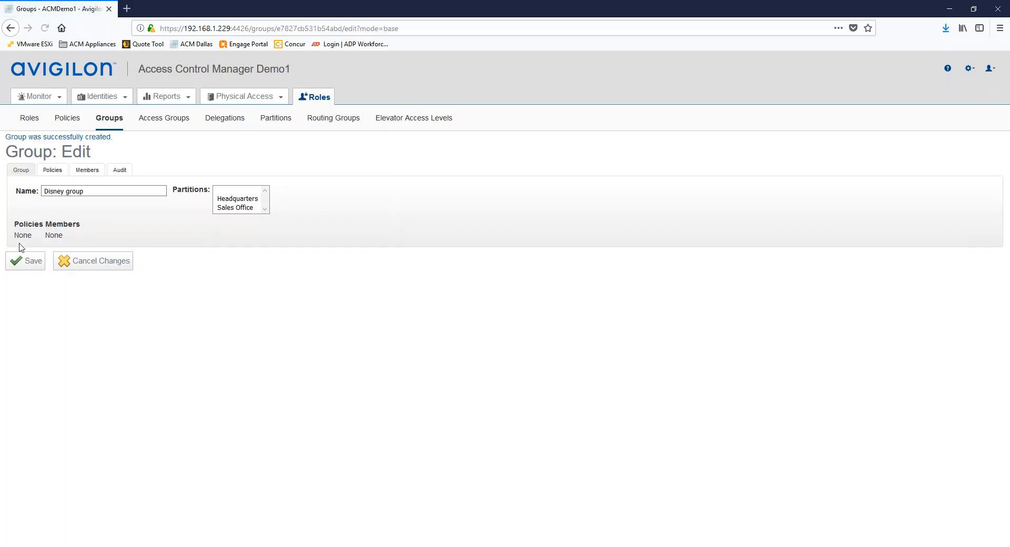
pyautogui.click(44, 191)
pyautogui.click(87, 170)
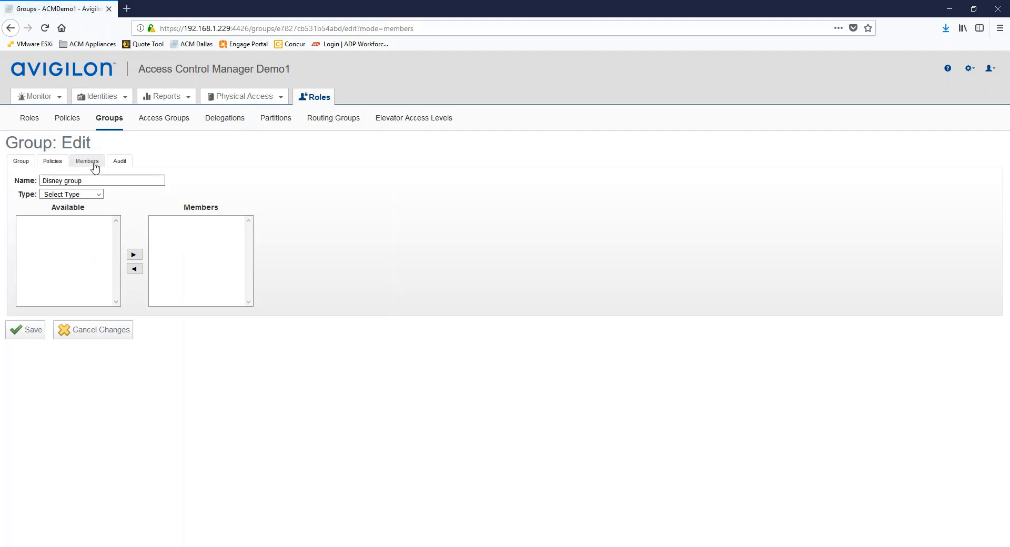
# Set the member type to Identity and select the first character identities in Available.
pyautogui.click(99, 194)
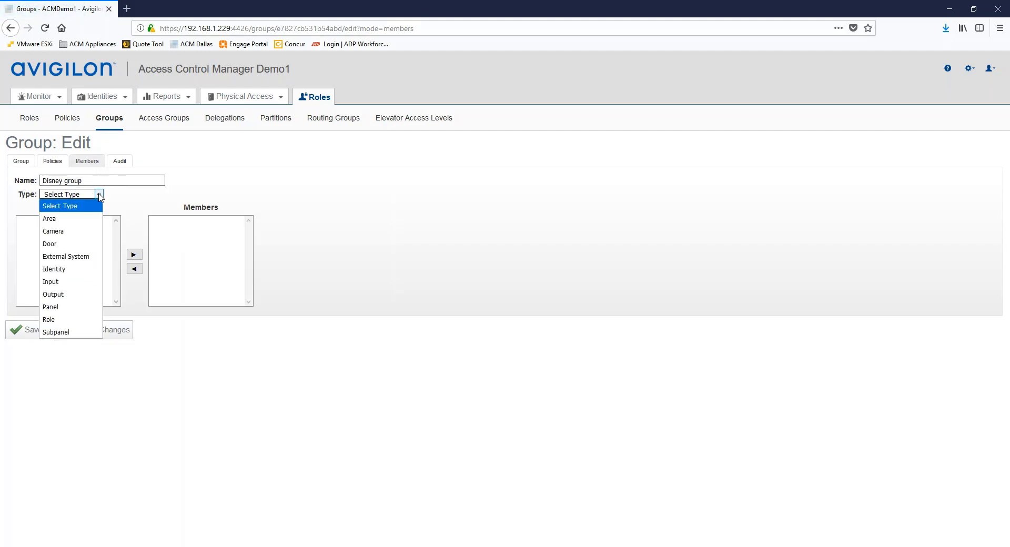
pyautogui.click(58, 270)
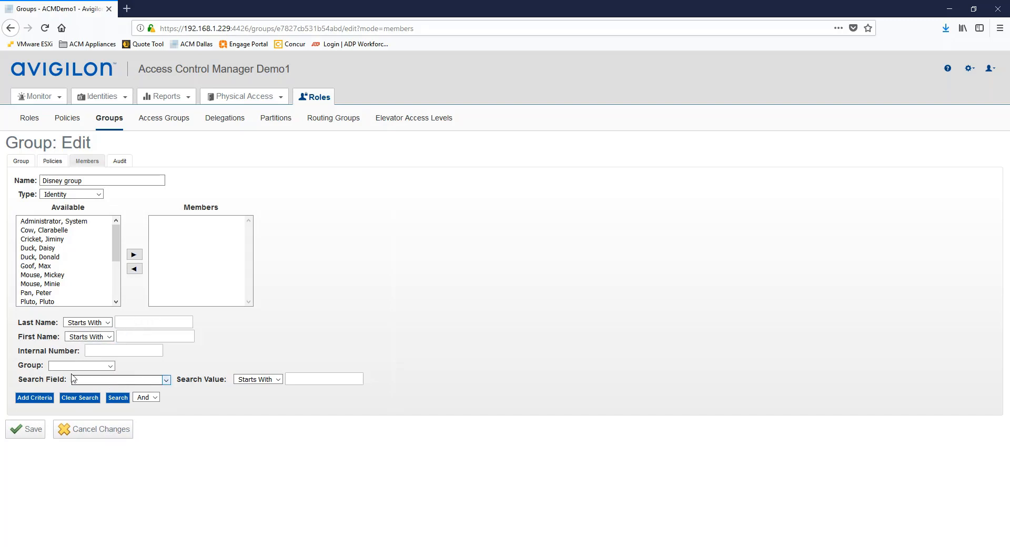
pyautogui.click(167, 380)
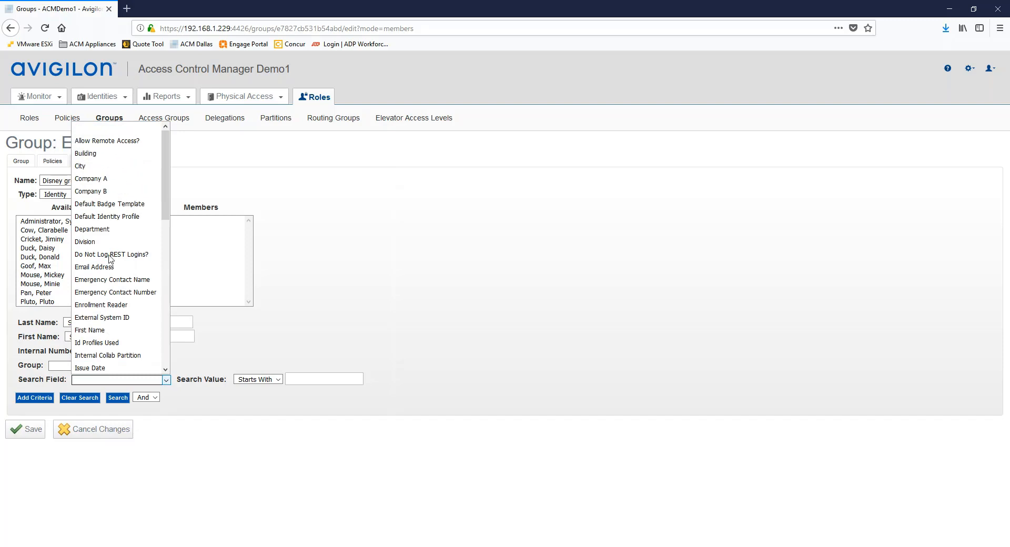
pyautogui.click(263, 322)
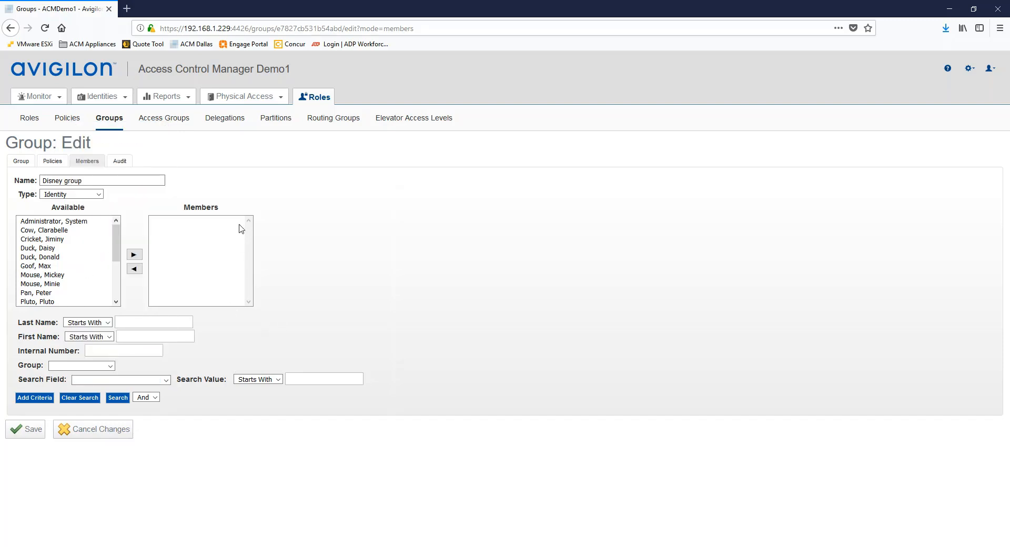
pyautogui.click(33, 231)
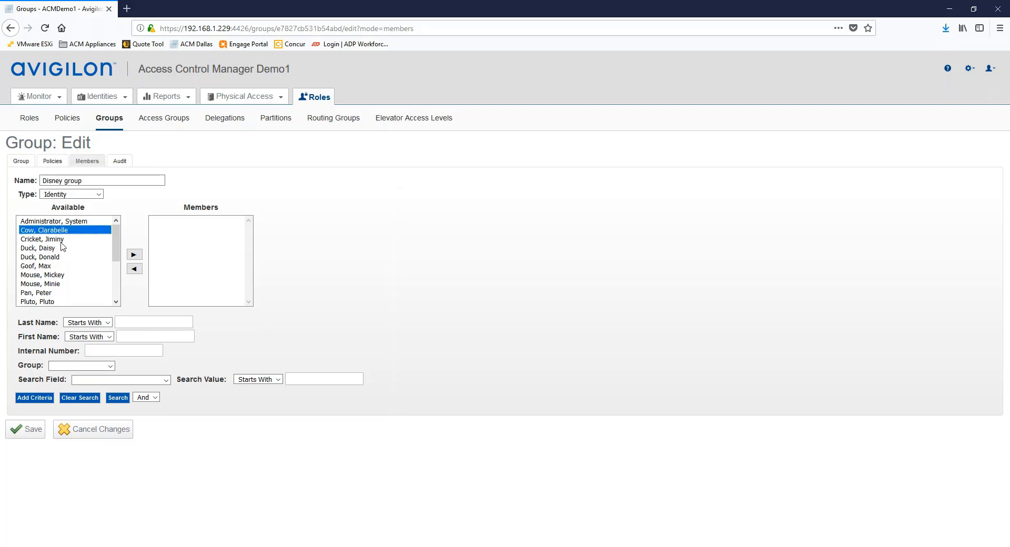
pyautogui.keyDown('shift'); pyautogui.click(43, 240); pyautogui.keyUp('shift')
pyautogui.keyDown('shift'); pyautogui.click(41, 250); pyautogui.keyUp('shift')
pyautogui.keyDown('shift'); pyautogui.click(43, 257); pyautogui.keyUp('shift')
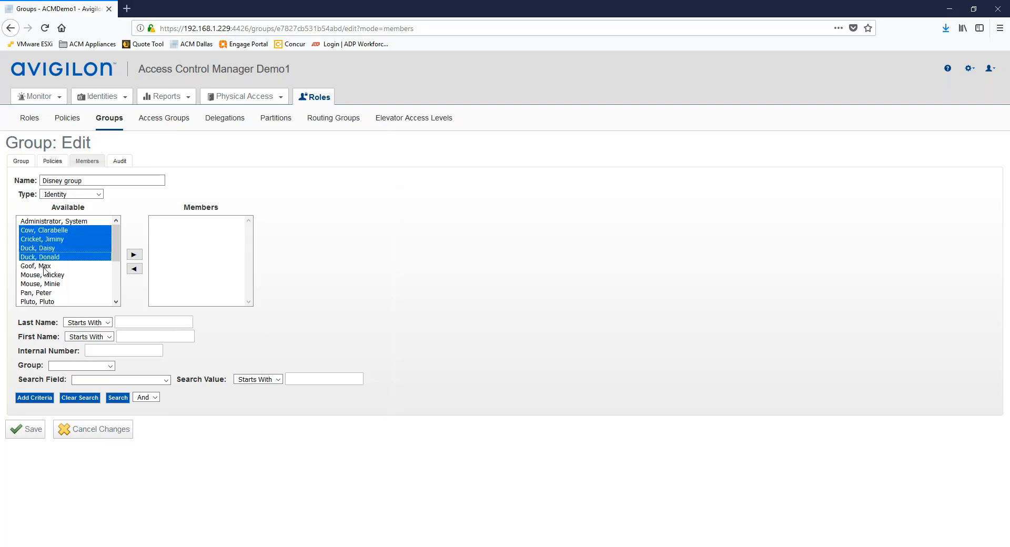
pyautogui.keyDown('shift'); pyautogui.click(42, 266); pyautogui.keyUp('shift')
pyautogui.keyDown('shift'); pyautogui.click(35, 275); pyautogui.keyUp('shift')
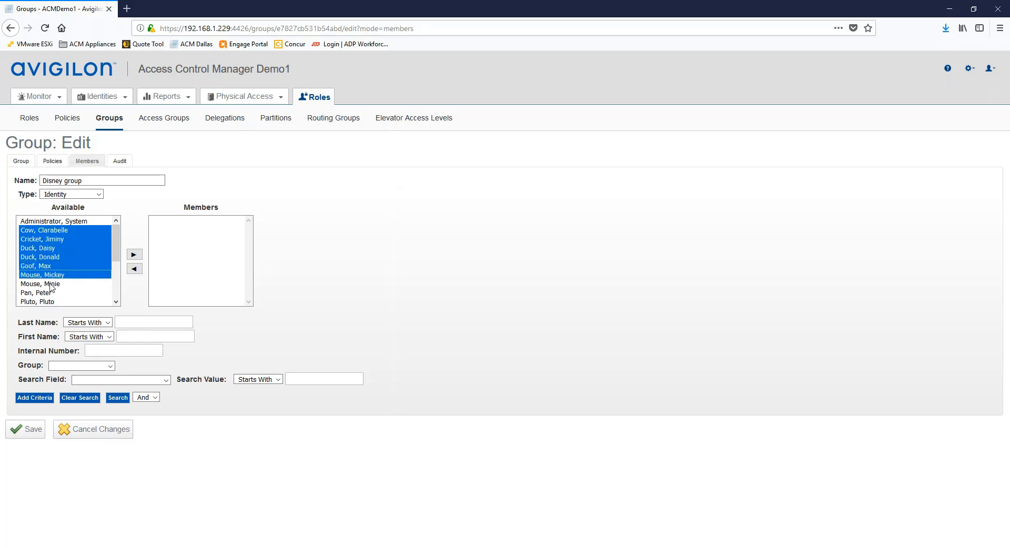
pyautogui.keyDown('shift'); pyautogui.click(45, 285); pyautogui.keyUp('shift')
pyautogui.keyDown('shift'); pyautogui.click(44, 293); pyautogui.keyUp('shift')
pyautogui.keyDown('shift'); pyautogui.click(42, 301); pyautogui.keyUp('shift')
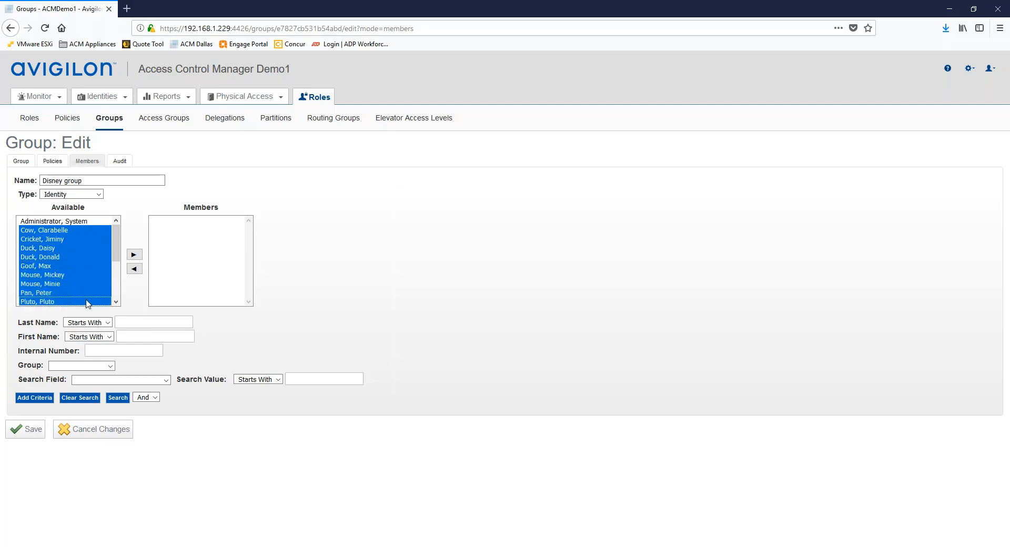
# Extend the selection to all character identities, move them into Members, and save.
pyautogui.scroll(-1, 116, 304)
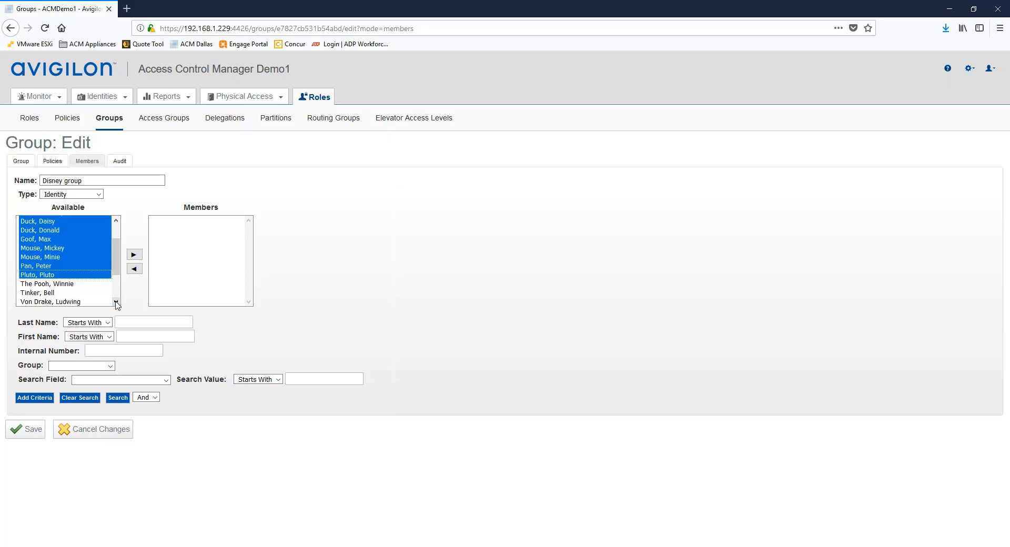
pyautogui.keyDown('shift'); pyautogui.click(45, 284); pyautogui.keyUp('shift')
pyautogui.keyDown('shift'); pyautogui.click(45, 293); pyautogui.keyUp('shift')
pyautogui.keyDown('shift'); pyautogui.click(105, 300); pyautogui.keyUp('shift')
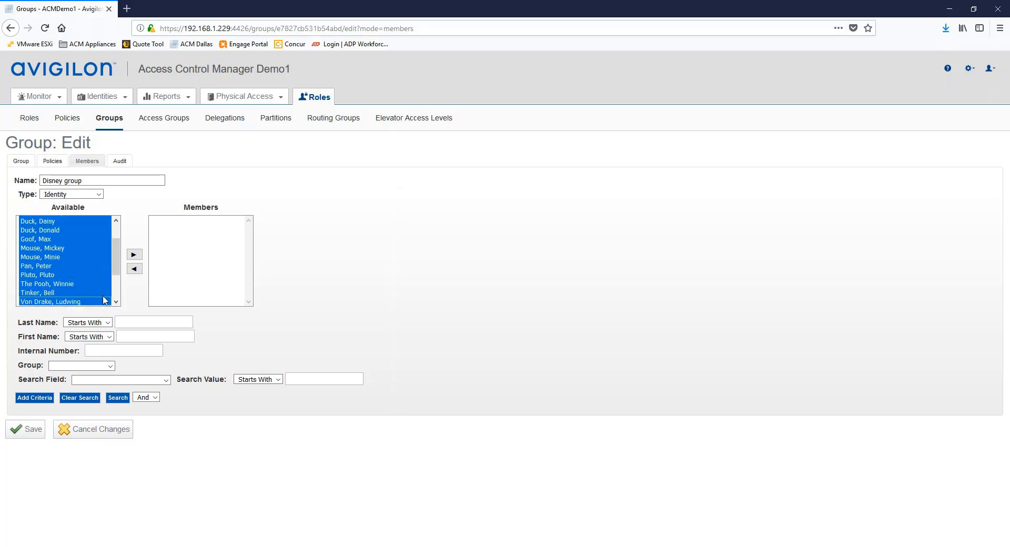
pyautogui.click(112, 303)
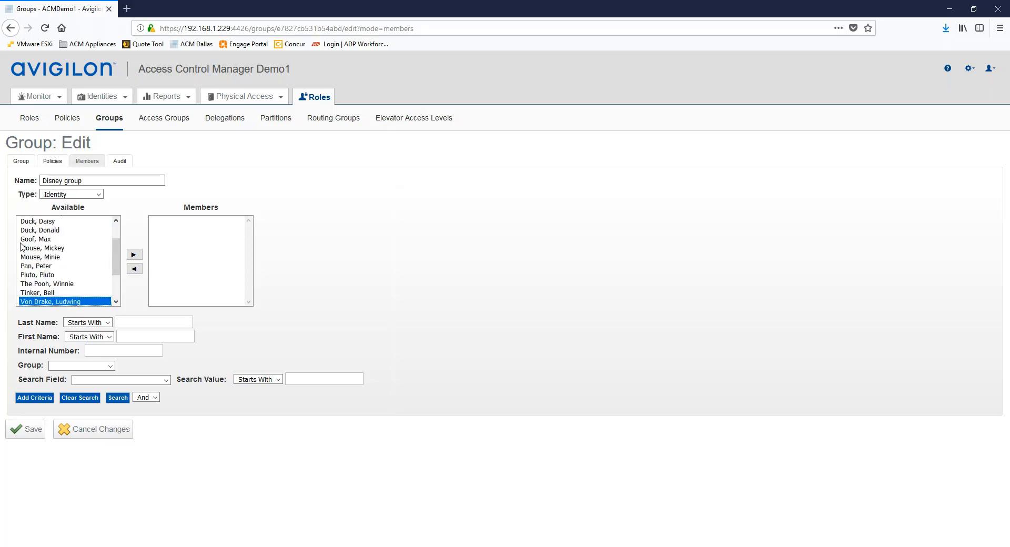
pyautogui.keyDown('shift'); pyautogui.click(31, 223); pyautogui.keyUp('shift')
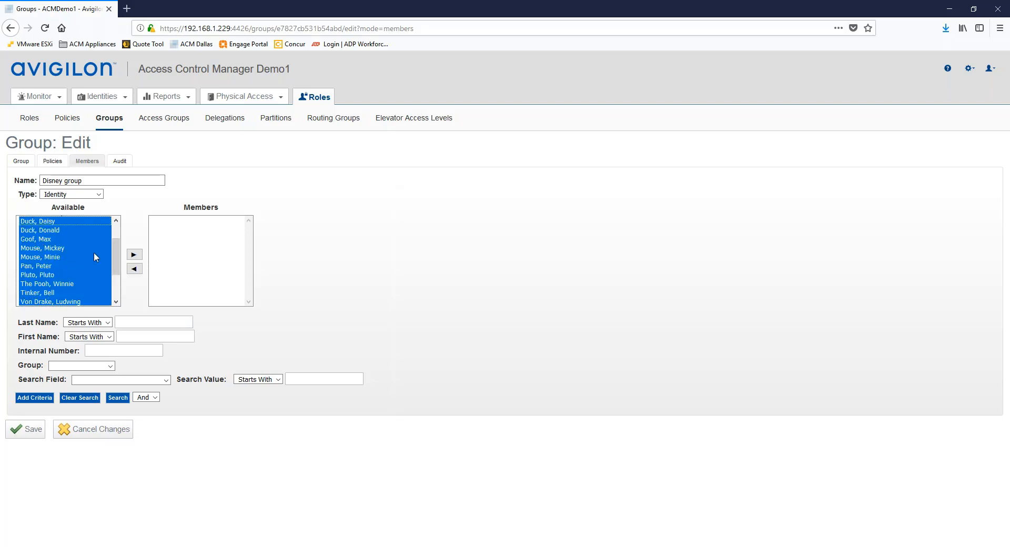
pyautogui.click(117, 221)
pyautogui.keyDown('ctrl'); pyautogui.click(32, 231); pyautogui.keyUp('ctrl')
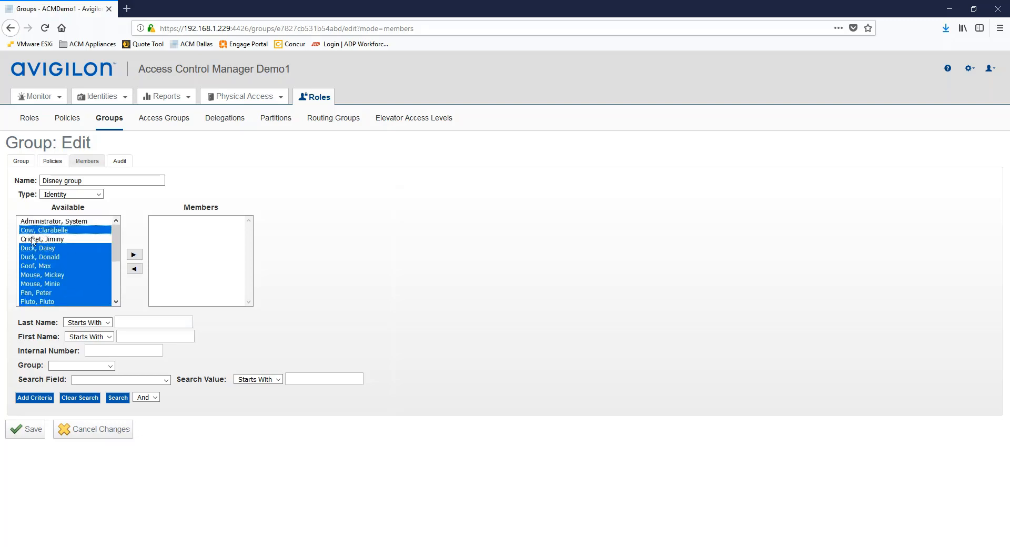
pyautogui.keyDown('ctrl'); pyautogui.click(31, 239); pyautogui.keyUp('ctrl')
pyautogui.click(128, 255)
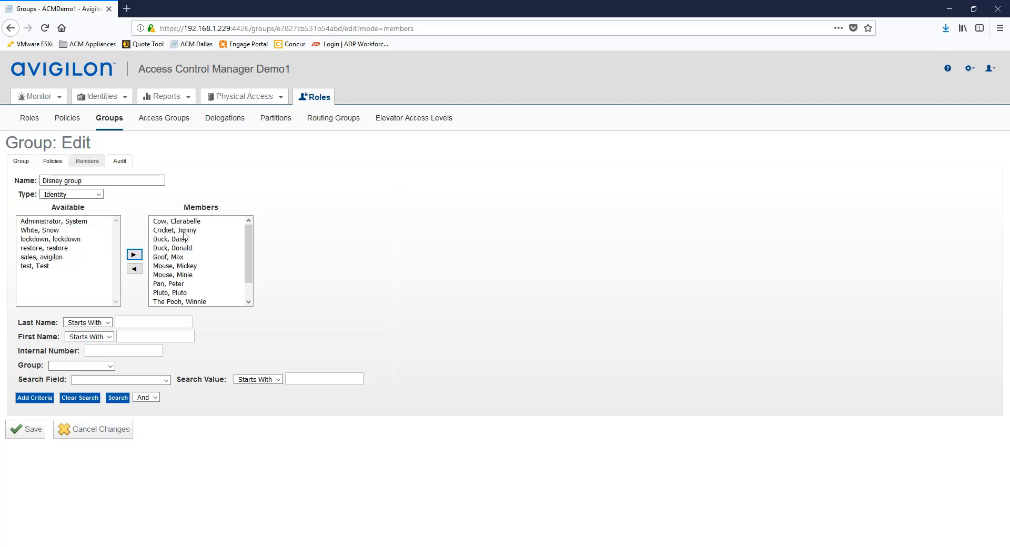
pyautogui.click(36, 429)
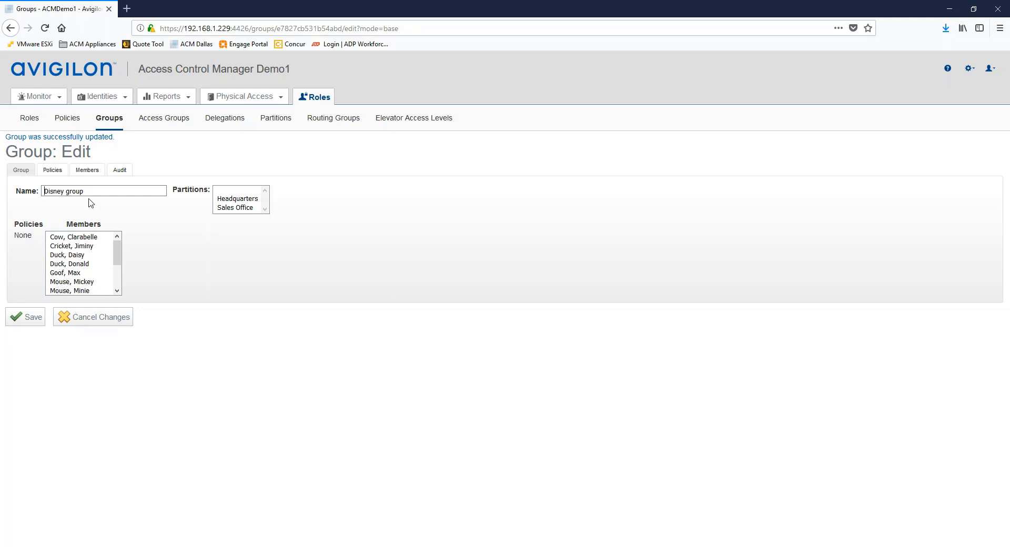
# Start a new identity profile and name it 'Division Company A'.
pyautogui.moveTo(101, 100)
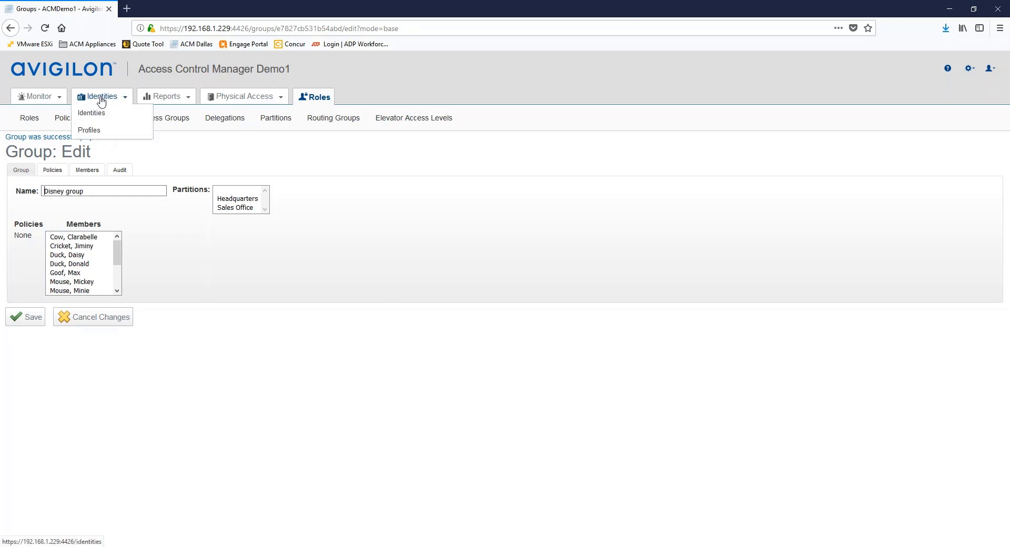
pyautogui.click(93, 134)
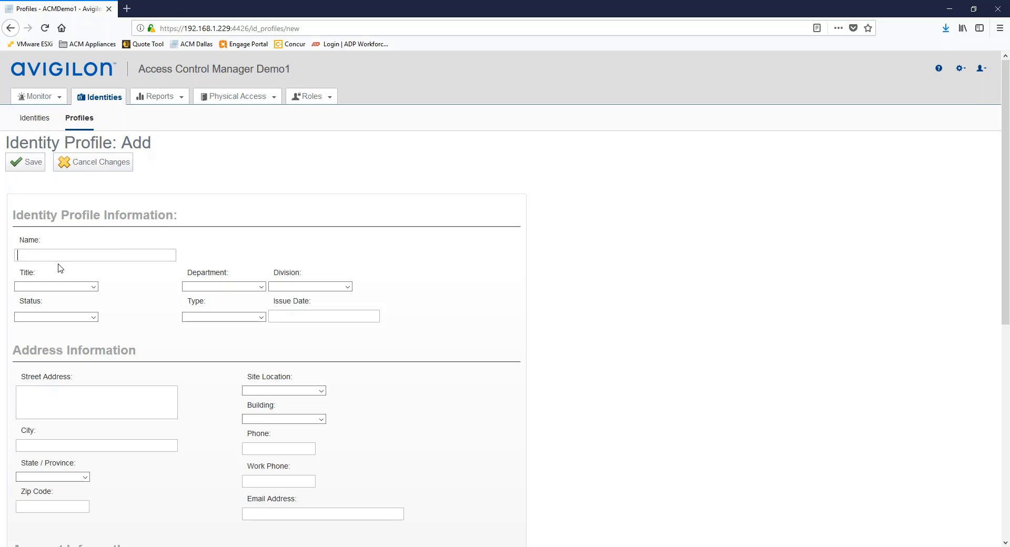
pyautogui.scroll(-4, 173, 286)
pyautogui.scroll(4, 173, 283)
pyautogui.write('ge Dep')
pyautogui.press('BackSpace')
pyautogui.write('Division Comapoany A')
# Set the profile's Division to Company A and save the new profile.
pyautogui.click(347, 287)
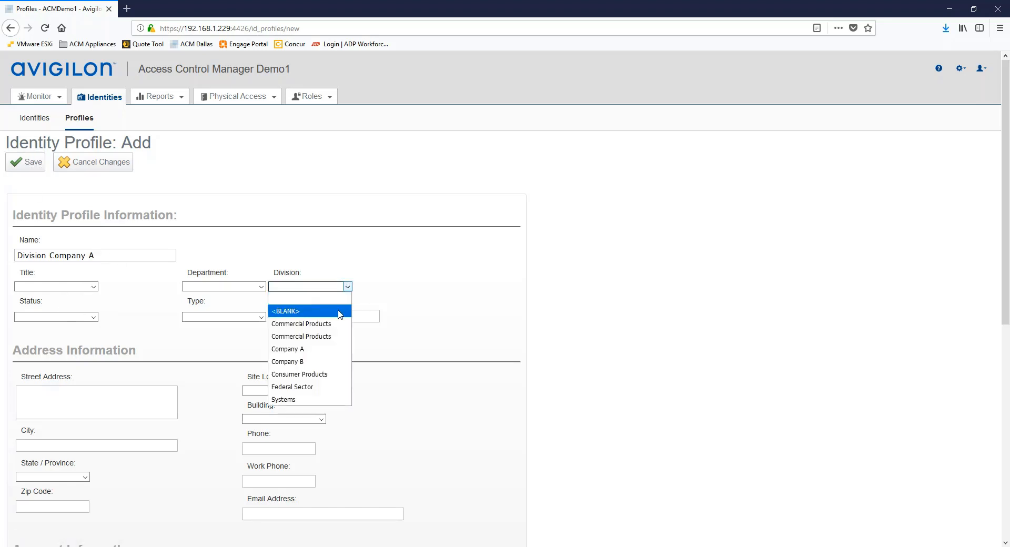
pyautogui.click(292, 350)
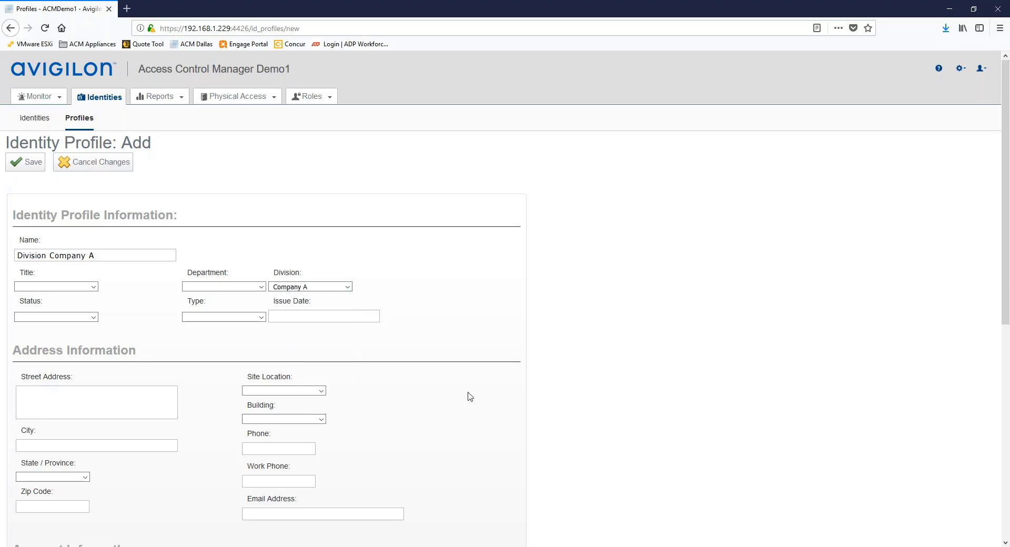
pyautogui.scroll(-2, 452, 390)
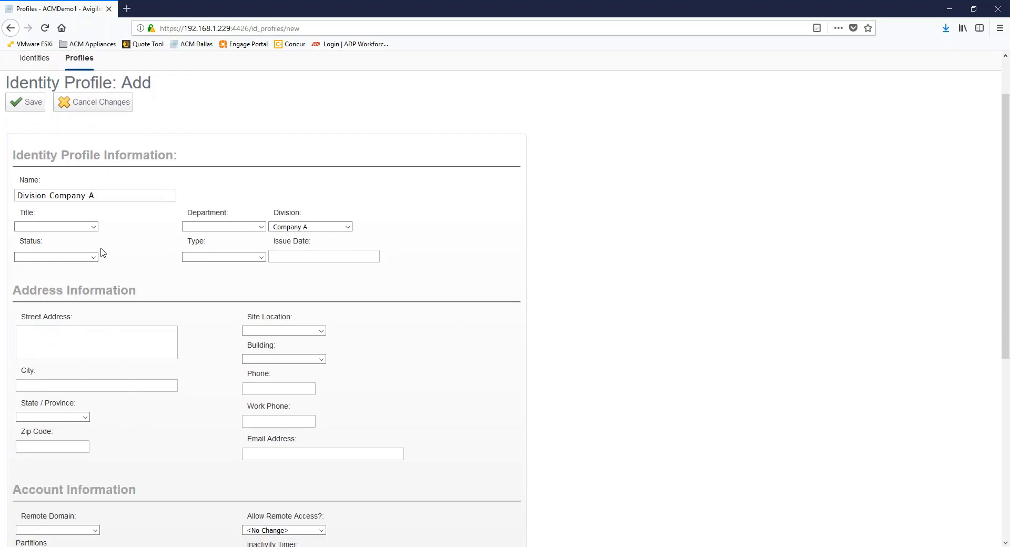
pyautogui.click(322, 330)
pyautogui.click(322, 331)
pyautogui.scroll(2, 140, 340)
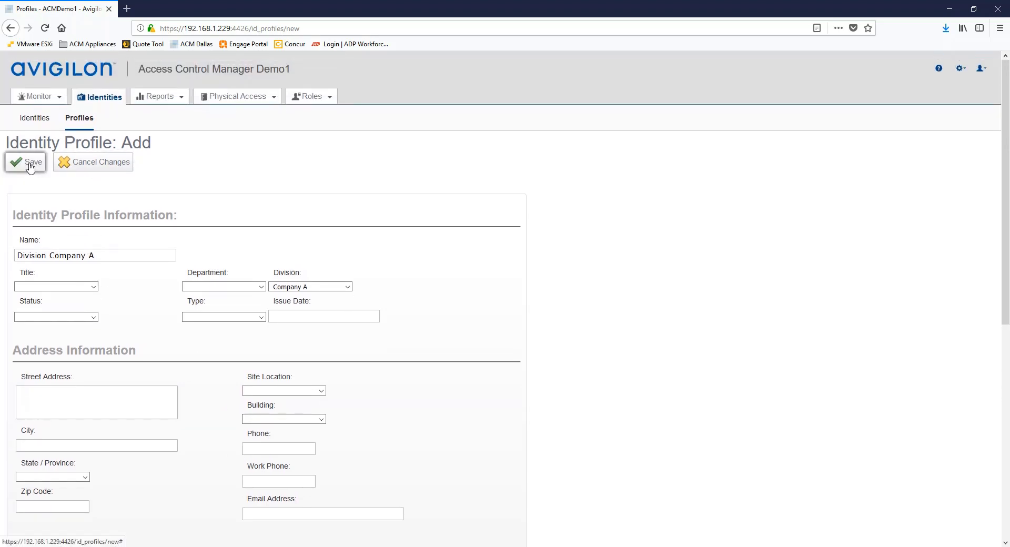
pyautogui.click(29, 166)
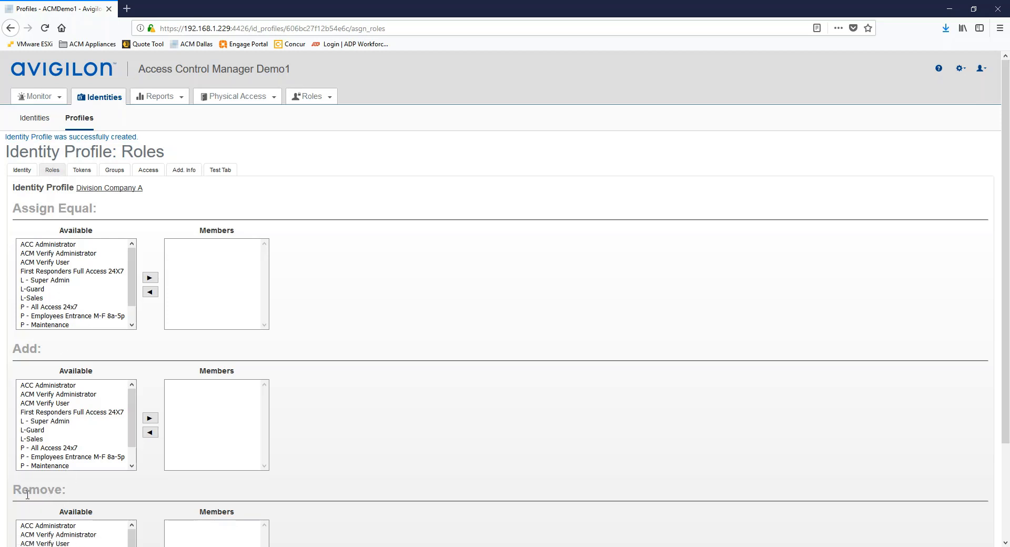
# Review the Division Company A profile's Tokens, Groups and Add. Info sections.
pyautogui.click(82, 171)
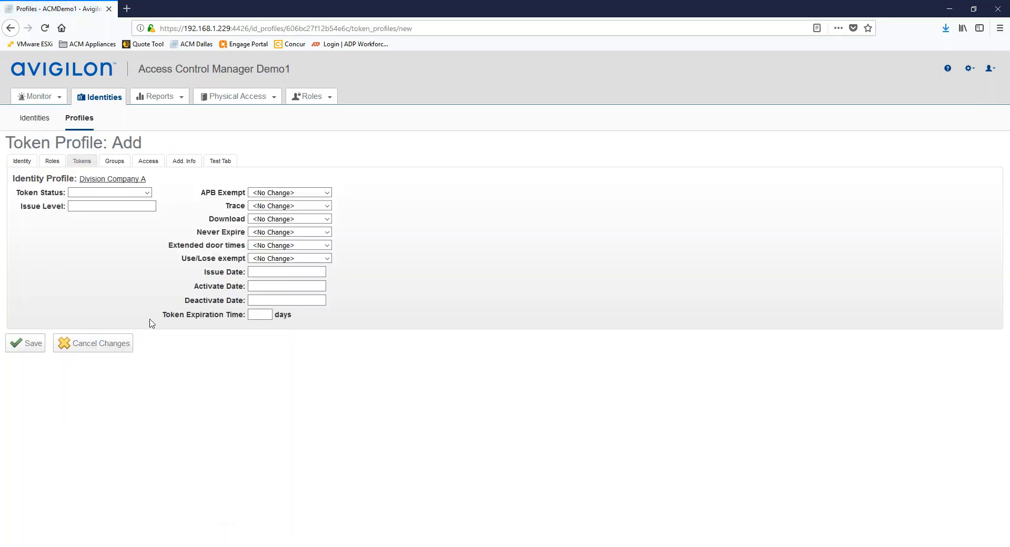
pyautogui.click(112, 162)
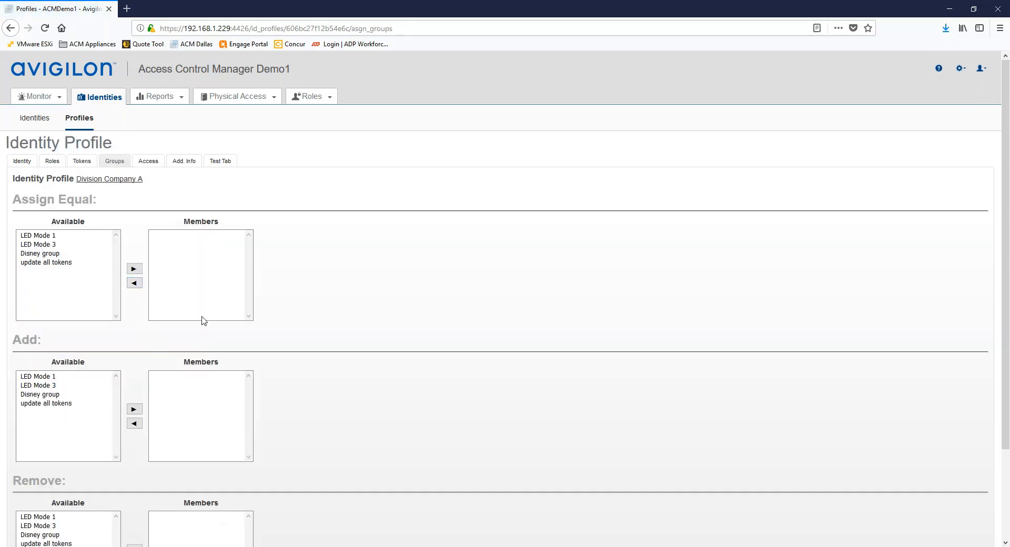
pyautogui.click(184, 161)
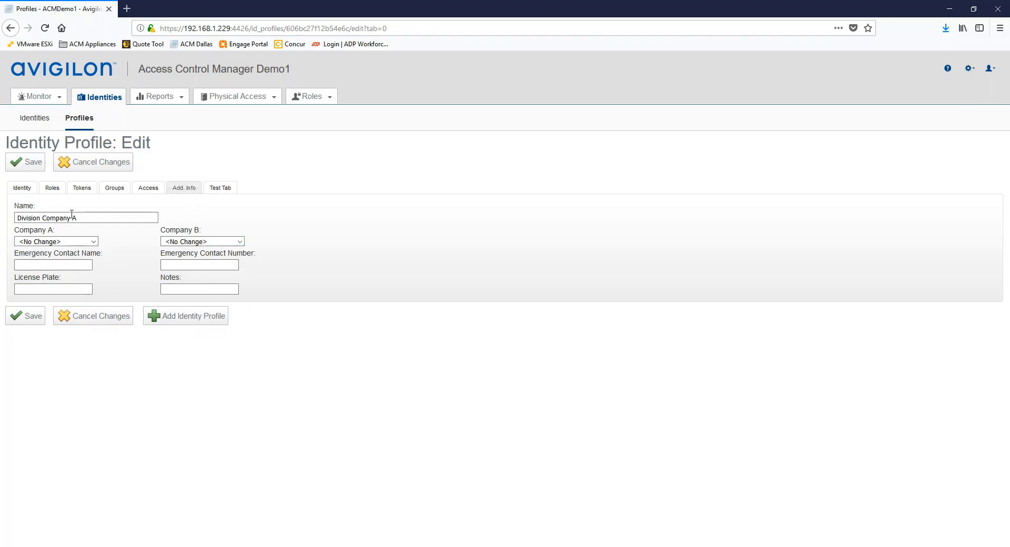
# Return to the profile's Identity details and save until it reports a successful update.
pyautogui.click(22, 189)
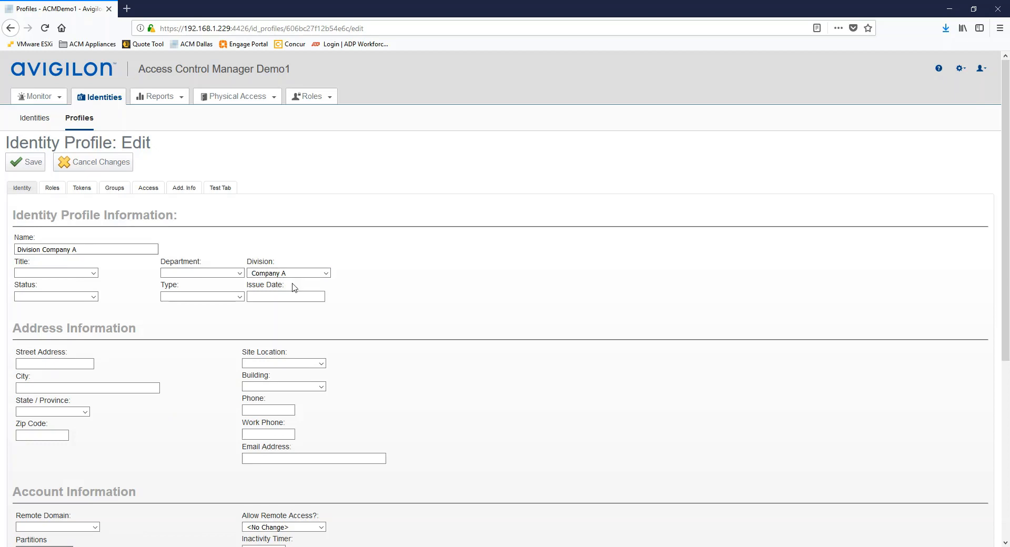
pyautogui.click(29, 166)
pyautogui.click(38, 172)
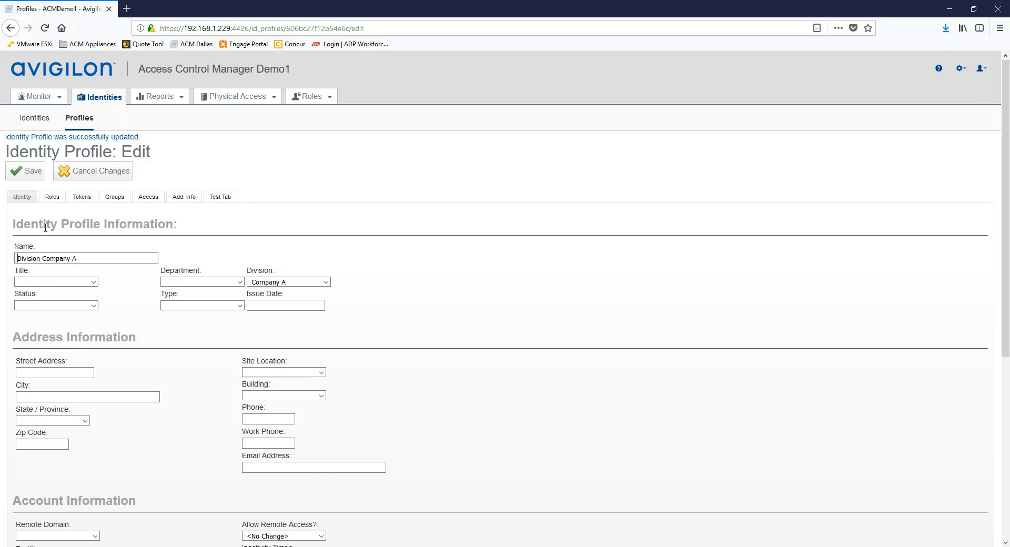
# Batch-update Disney group with the Division Company A profile, scheduled as a background job.
pyautogui.click(77, 121)
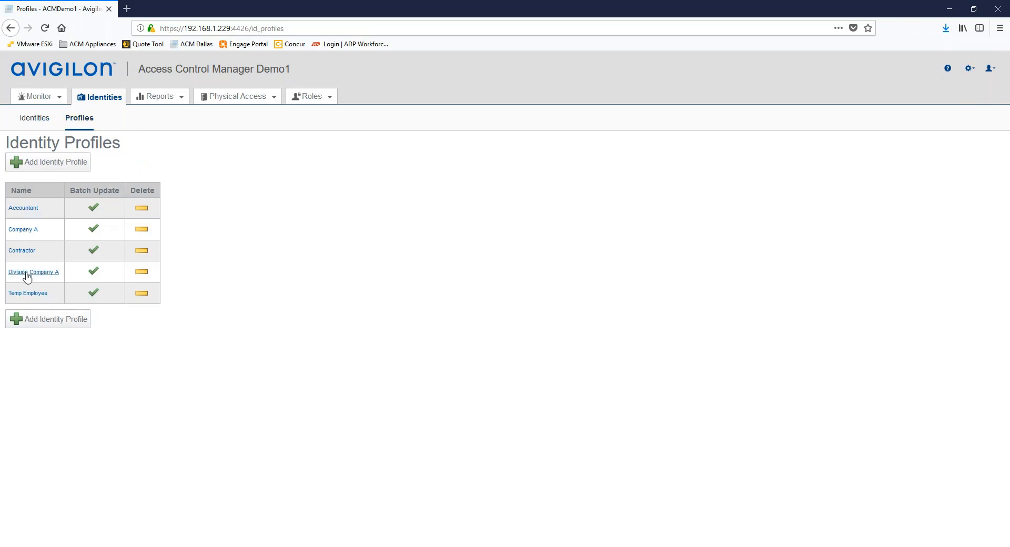
pyautogui.click(93, 273)
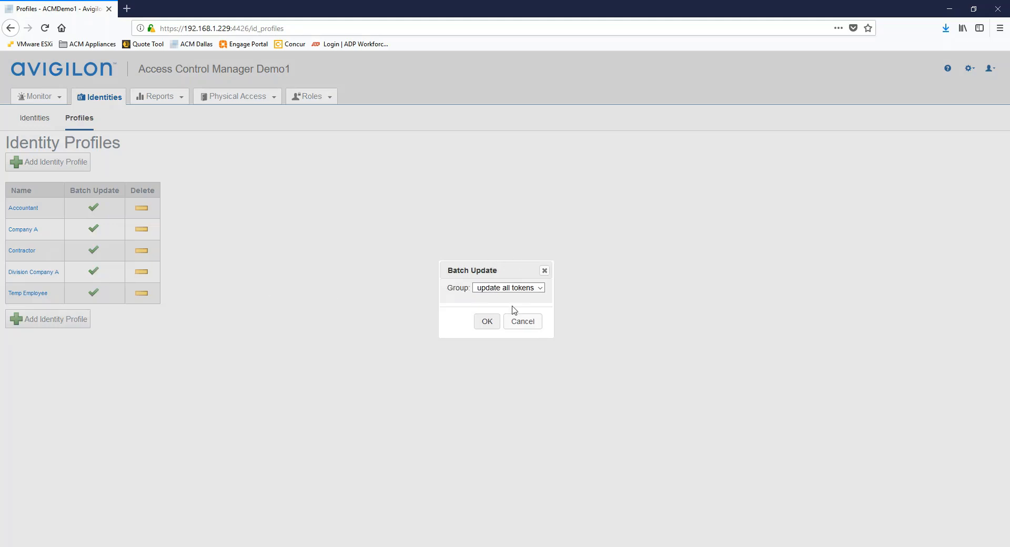
pyautogui.click(541, 289)
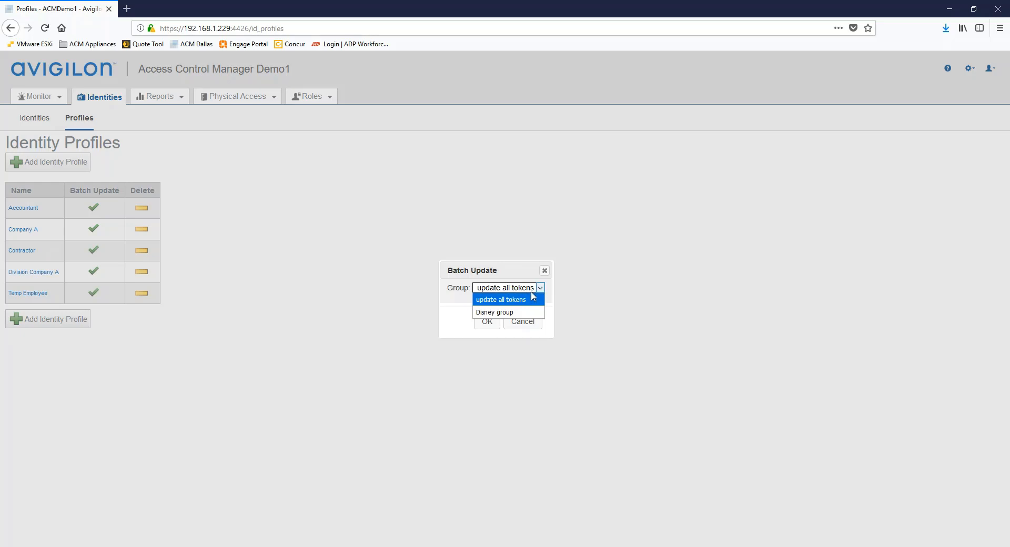
pyautogui.click(507, 313)
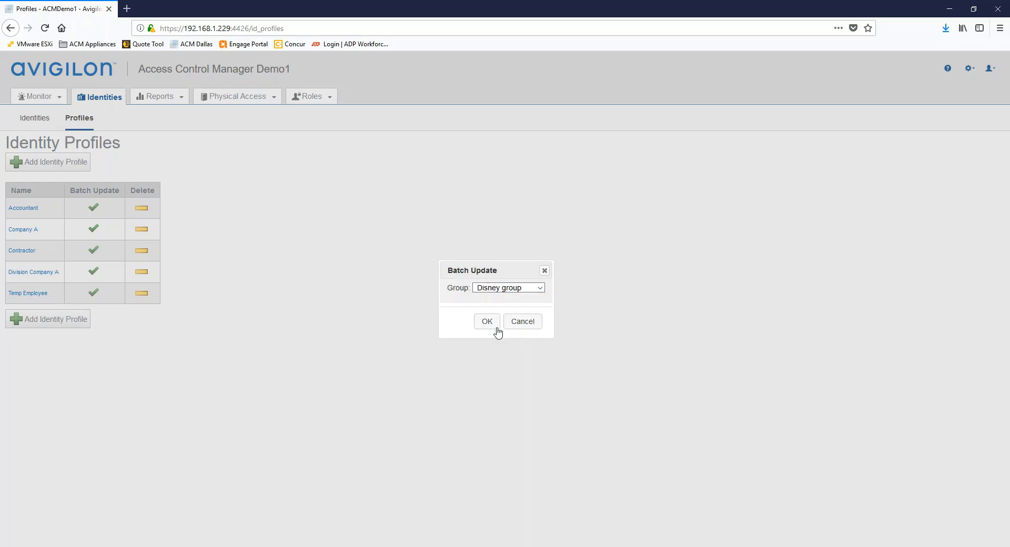
pyautogui.click(488, 331)
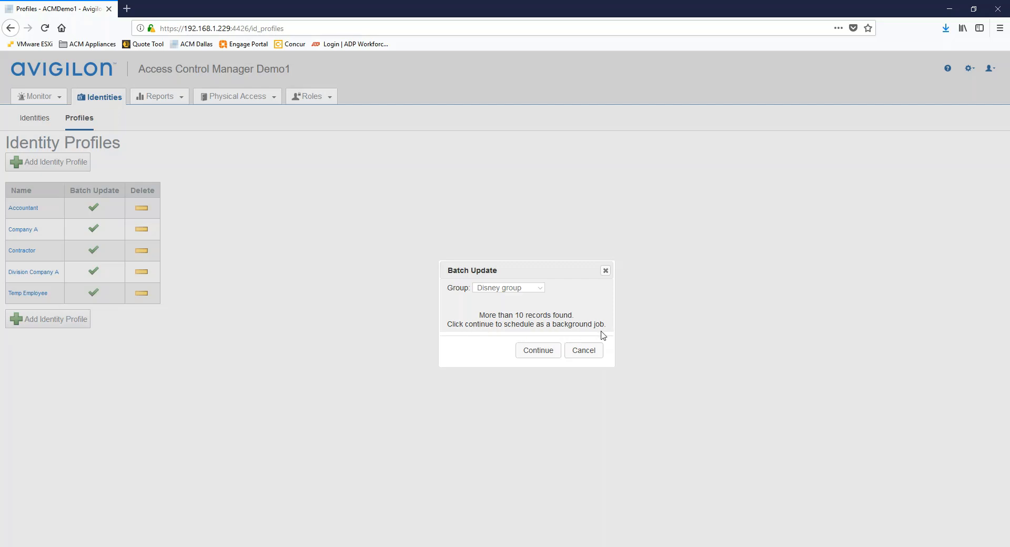
pyautogui.click(537, 352)
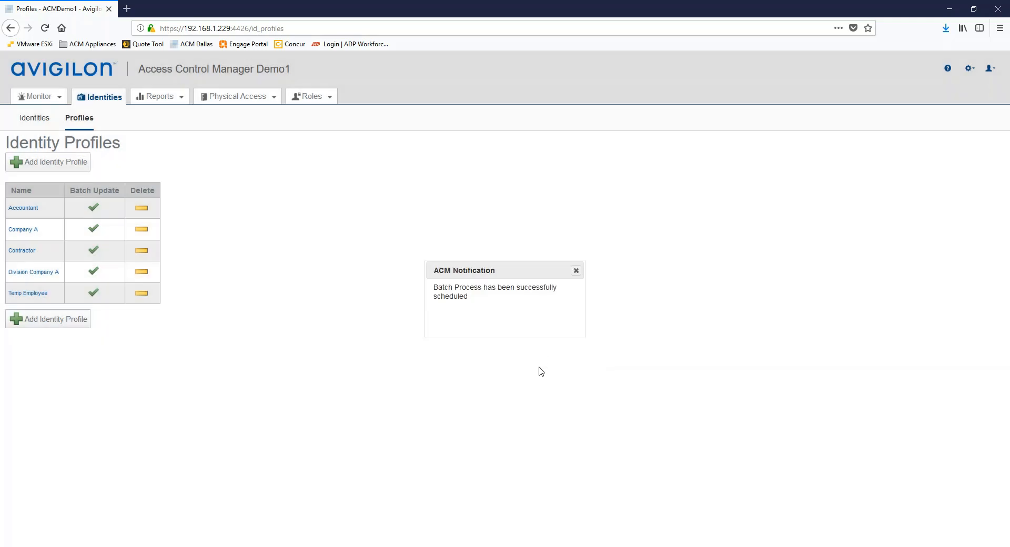
# Find the Division Company A batch update in My Account's Job Specification list.
pyautogui.click(576, 270)
pyautogui.click(989, 69)
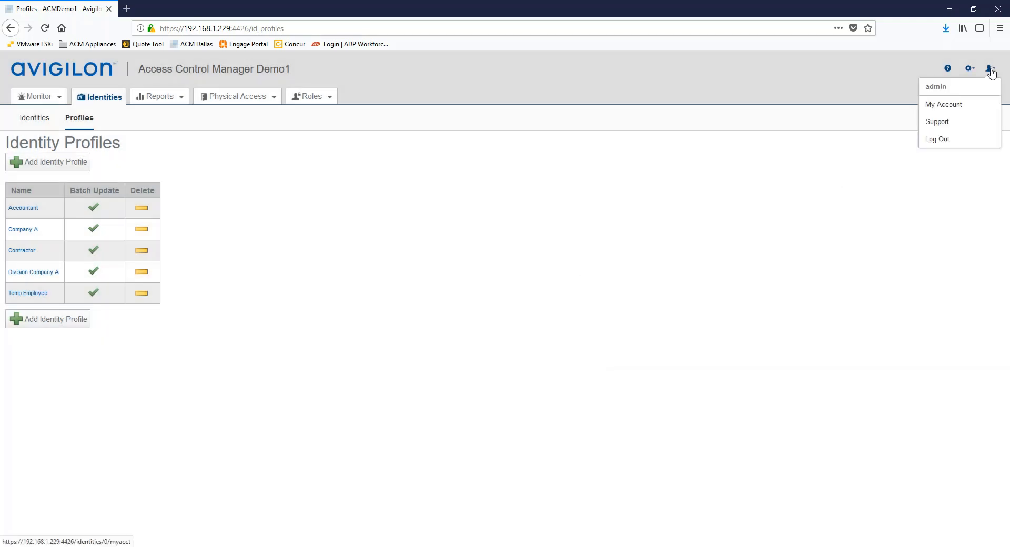
pyautogui.click(943, 105)
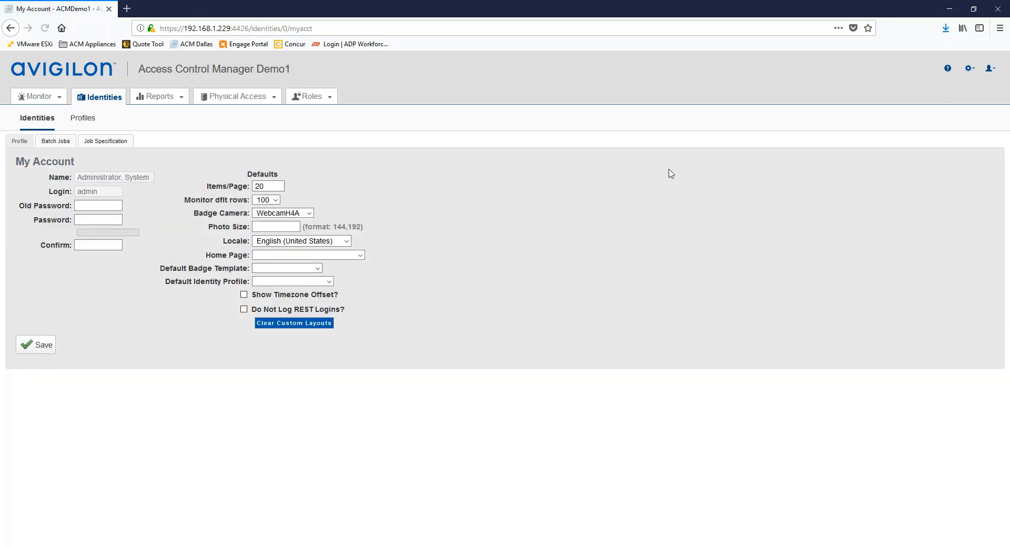
pyautogui.click(100, 143)
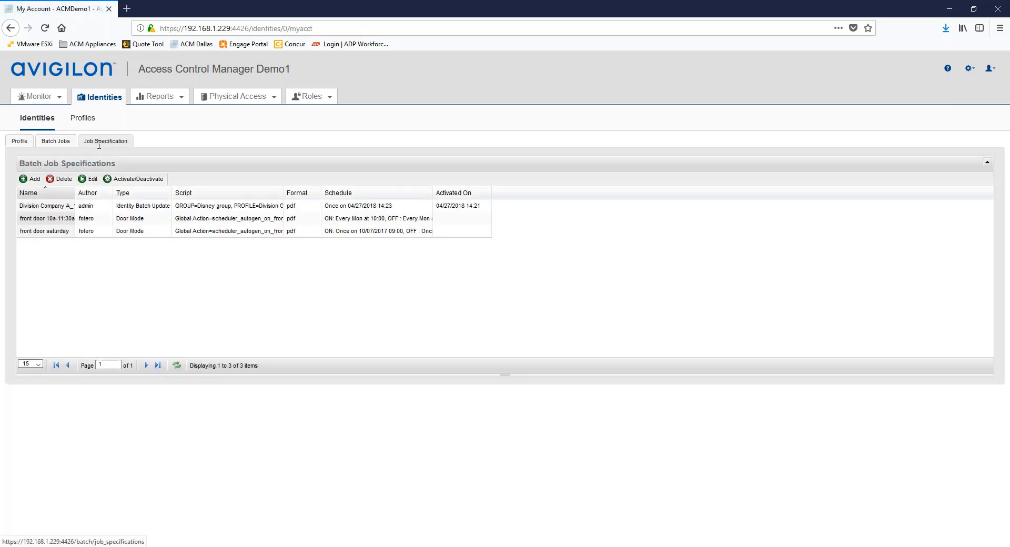
pyautogui.click(55, 206)
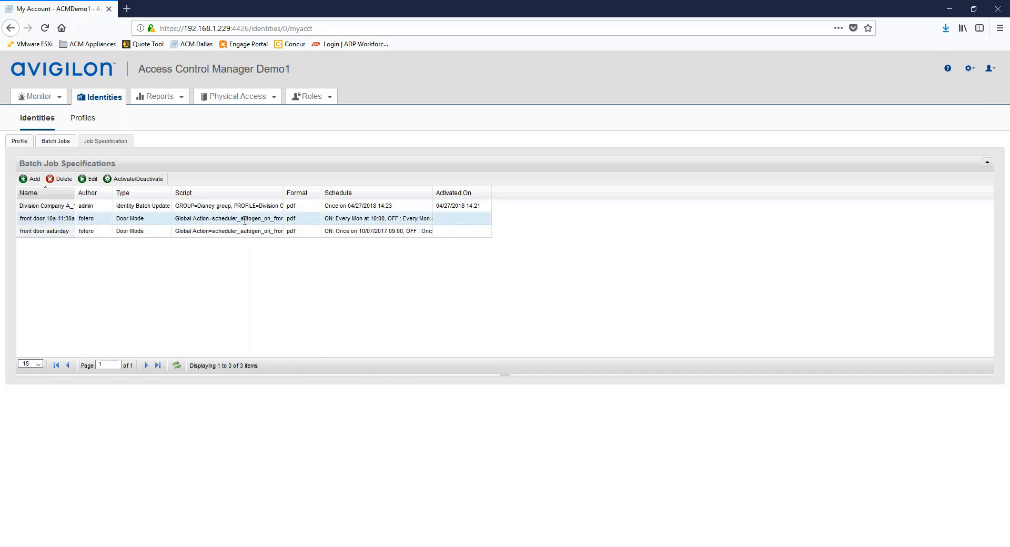
# Add a new group under Roles > Groups named 'Employee doors' and save it.
pyautogui.moveTo(314, 100)
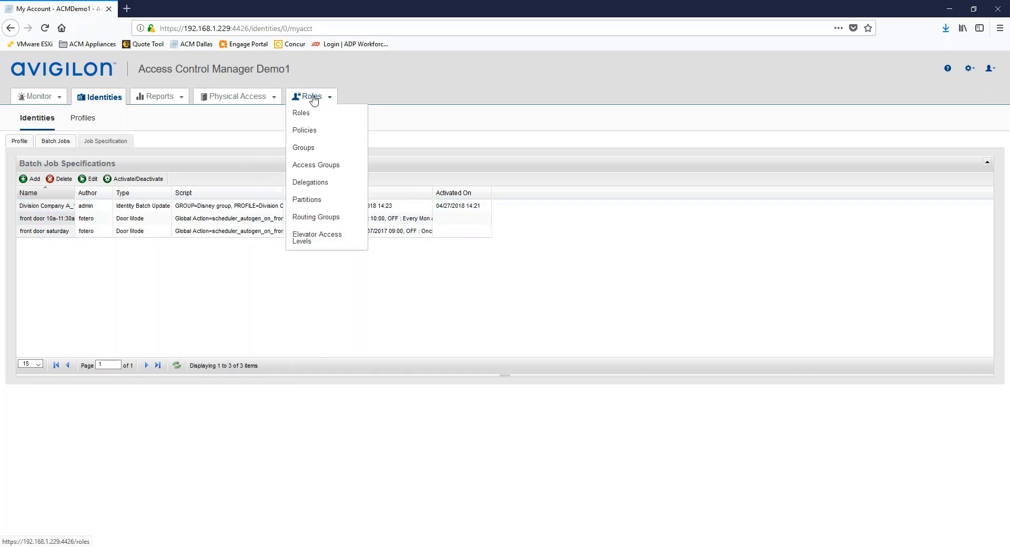
pyautogui.click(302, 150)
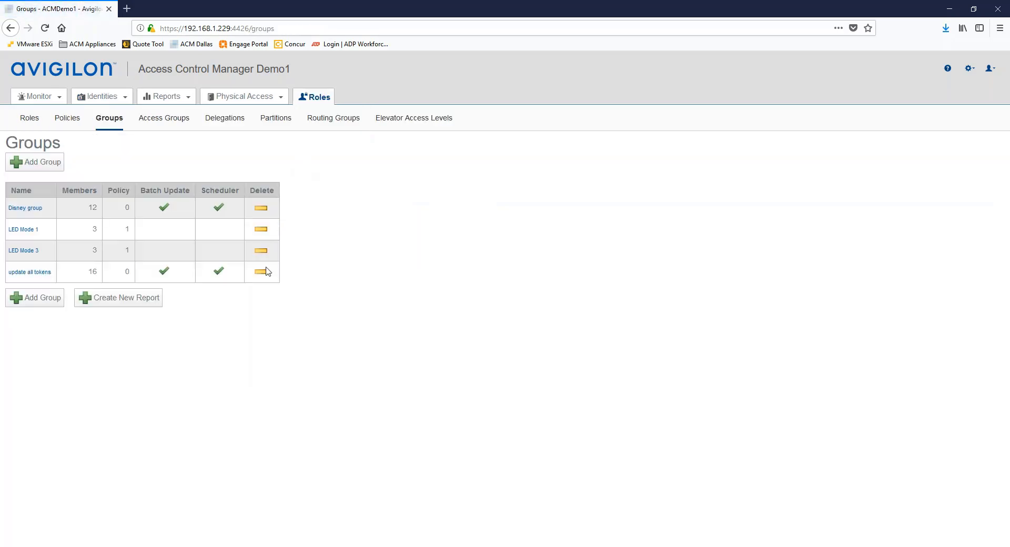
pyautogui.click(30, 302)
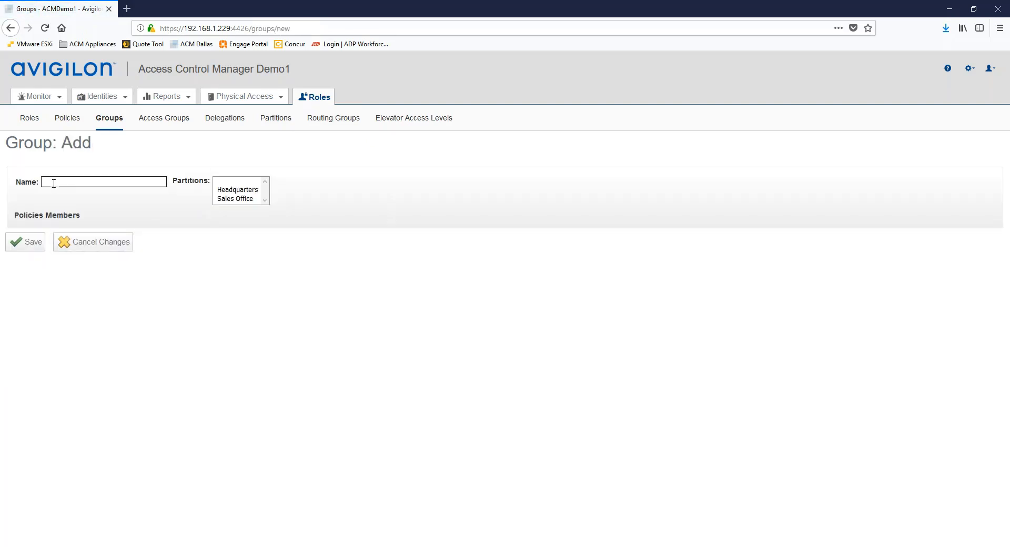
pyautogui.write('Compan')
pyautogui.press('BackSpace')
pyautogui.press('BackSpace')
pyautogui.write('Nor')
pyautogui.press('BackSpace')
pyautogui.press('BackSpace')
pyautogui.press('BackSpace')
pyautogui.write('Employee')
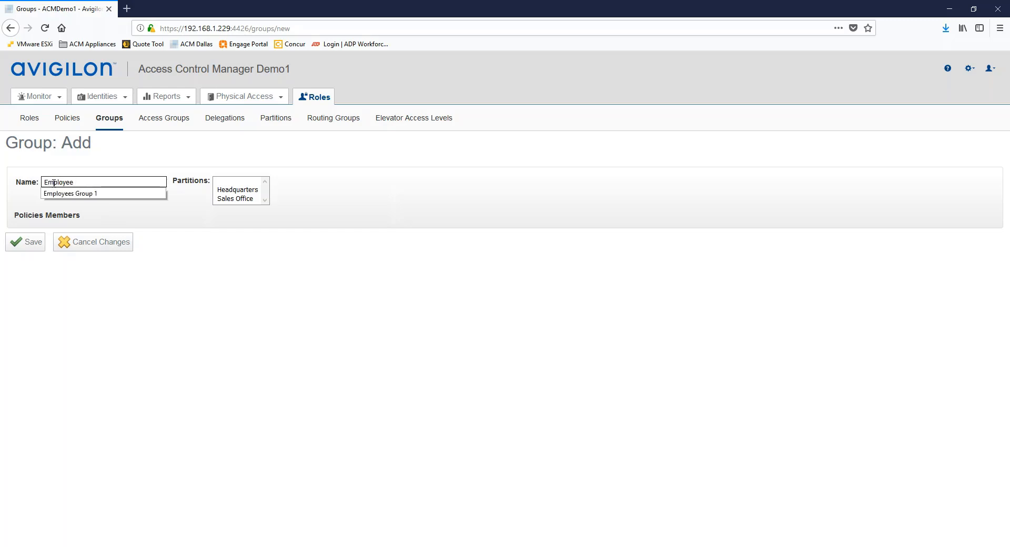
pyautogui.write(' doors')
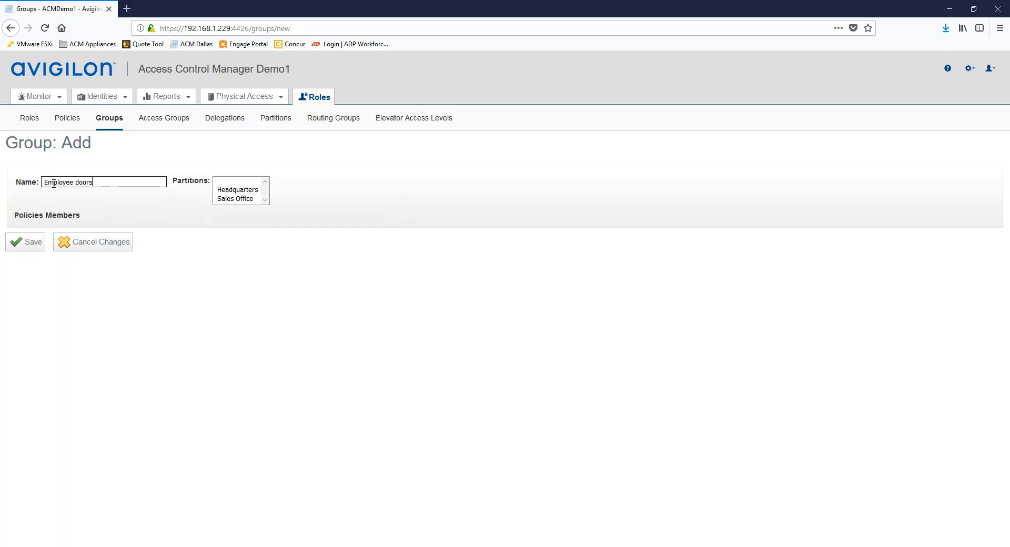
pyautogui.click(29, 245)
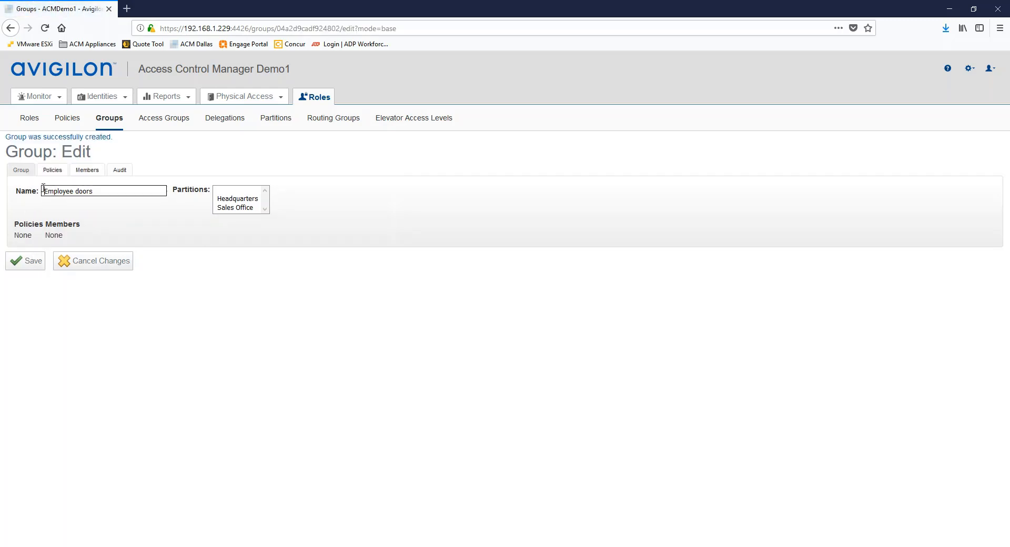
# Add Front Door, Lab Door - Emulator and Warehouse Door - Emulator as door members and save.
pyautogui.click(89, 170)
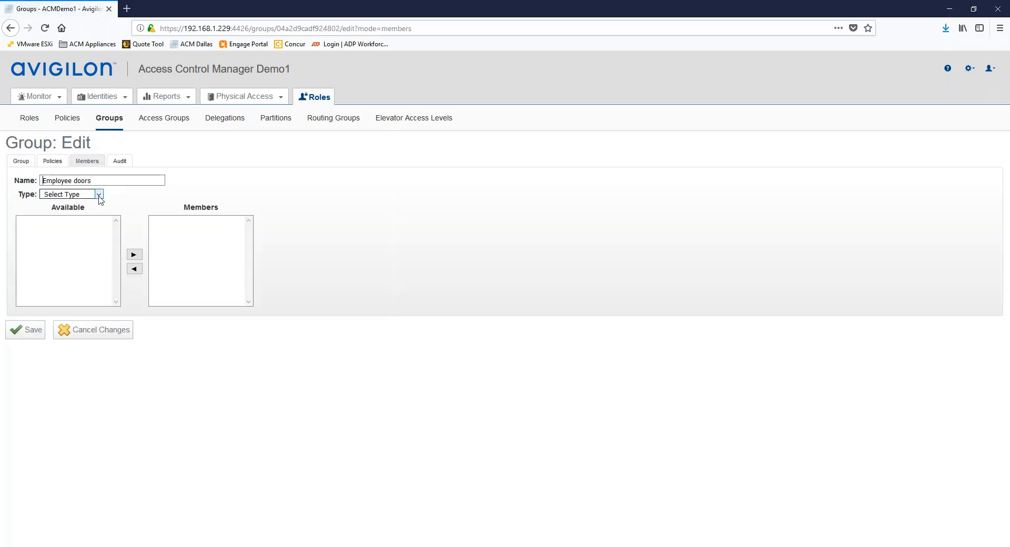
pyautogui.click(99, 195)
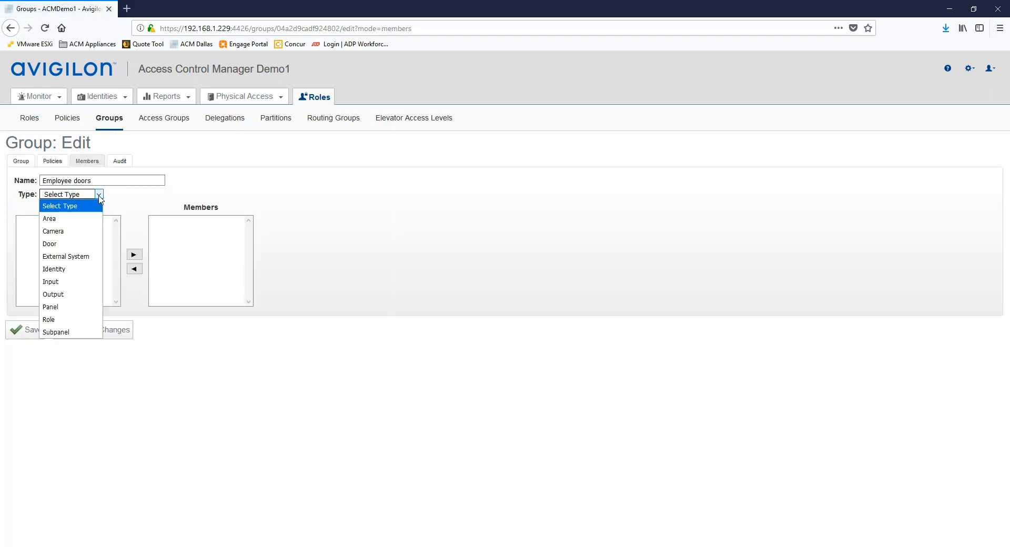
pyautogui.click(61, 243)
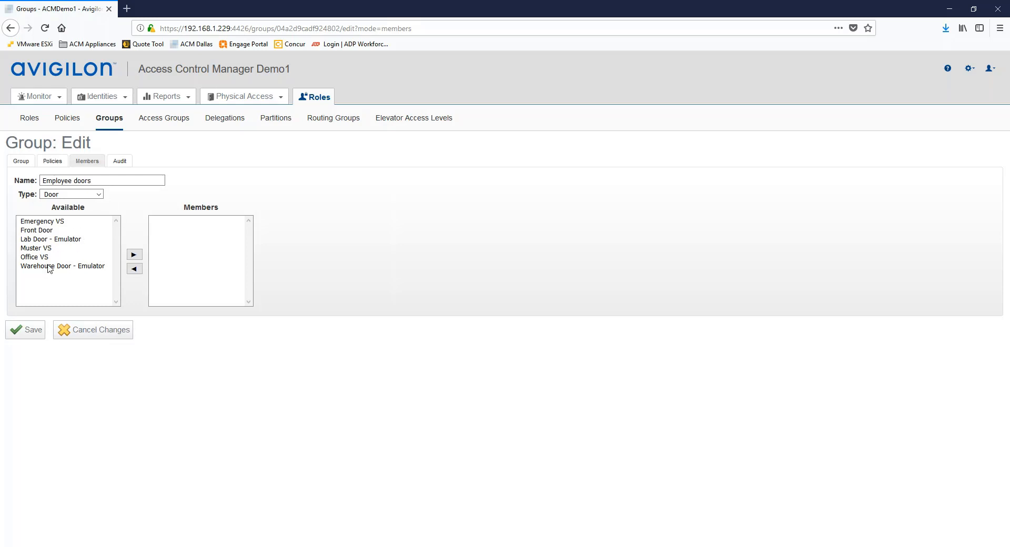
pyautogui.click(35, 231)
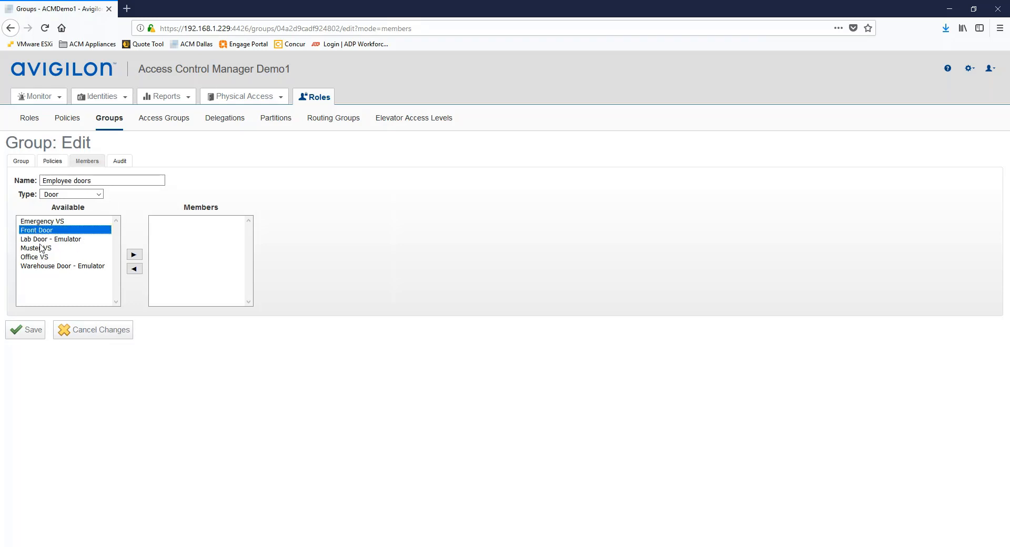
pyautogui.keyDown('ctrl'); pyautogui.click(38, 240); pyautogui.keyUp('ctrl')
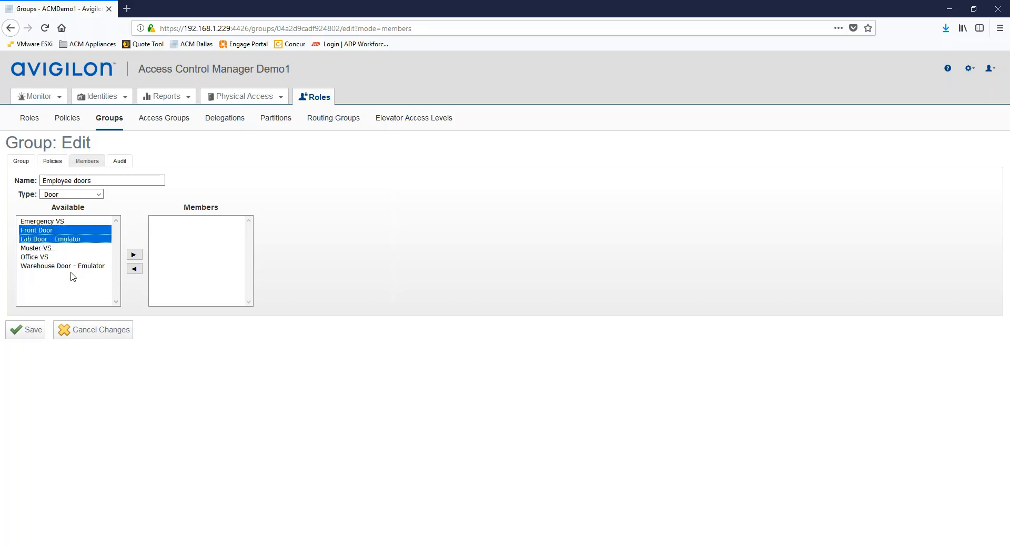
pyautogui.keyDown('ctrl'); pyautogui.click(46, 266); pyautogui.keyUp('ctrl')
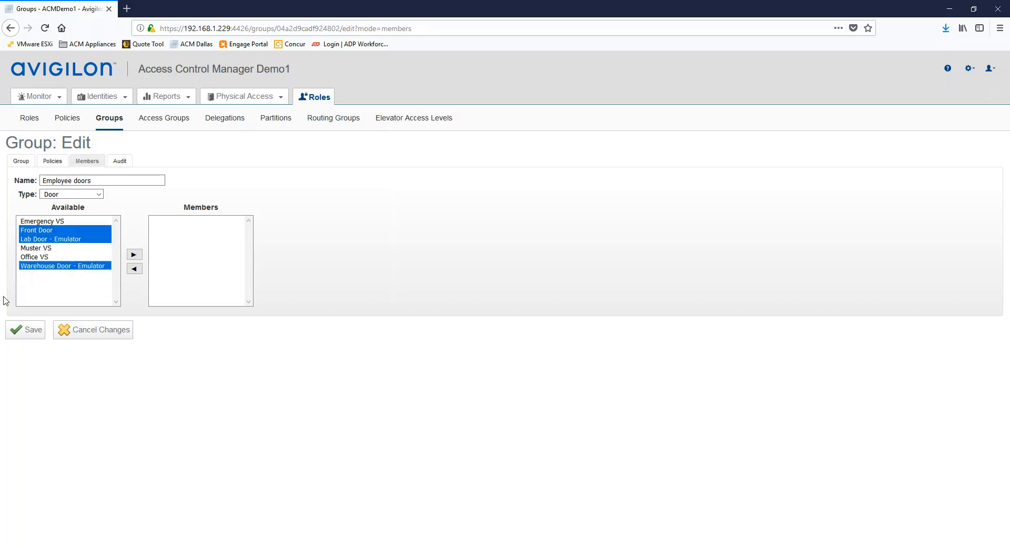
pyautogui.click(134, 254)
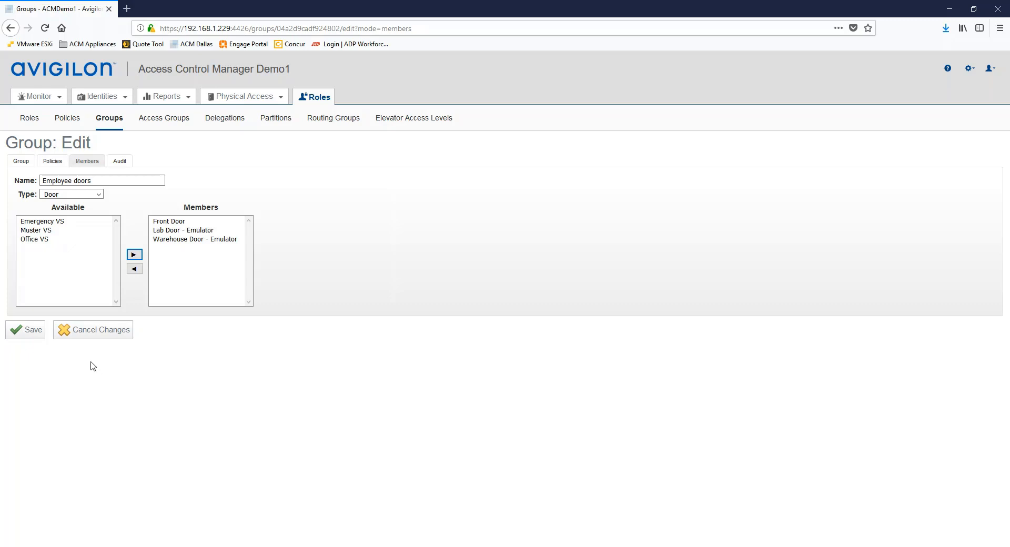
pyautogui.click(34, 332)
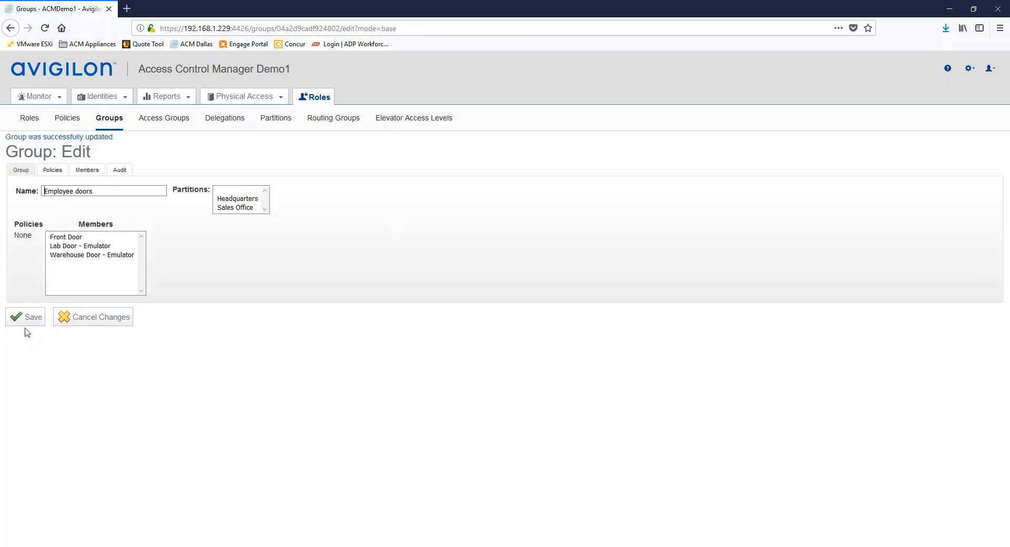
# Create an installed policy named 'Custom Schedule for employee doors' with Door enabled, and save it.
pyautogui.click(67, 126)
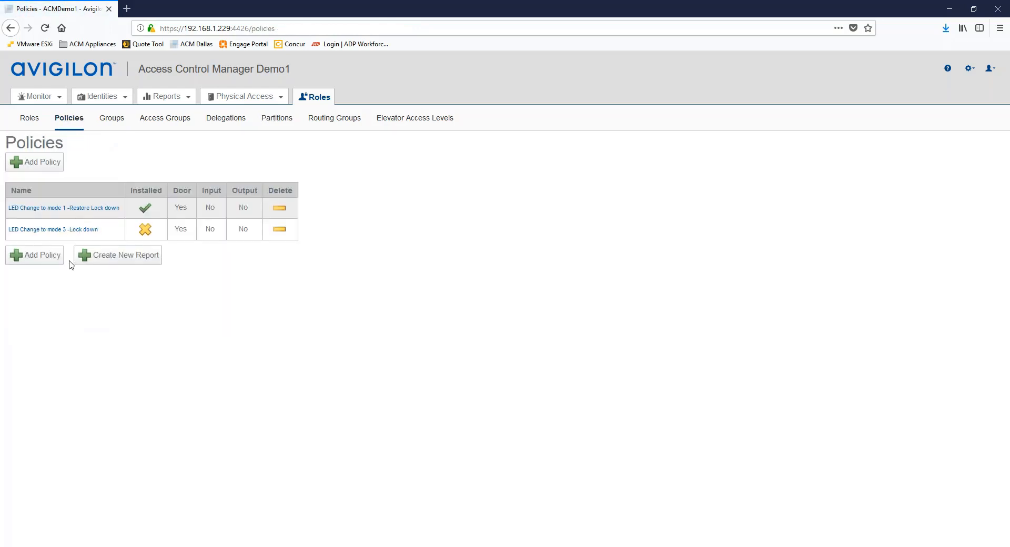
pyautogui.click(41, 262)
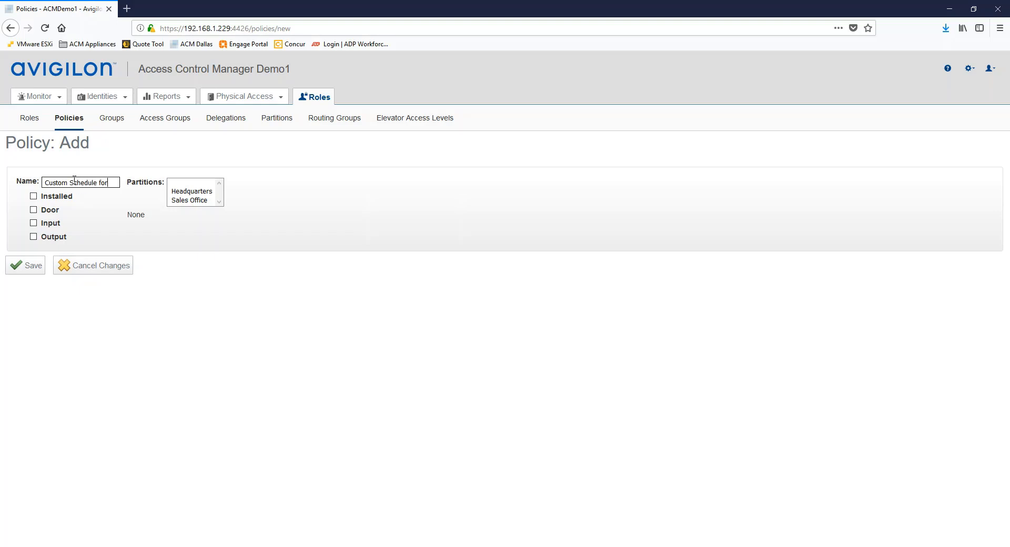
pyautogui.write('ployee doors')
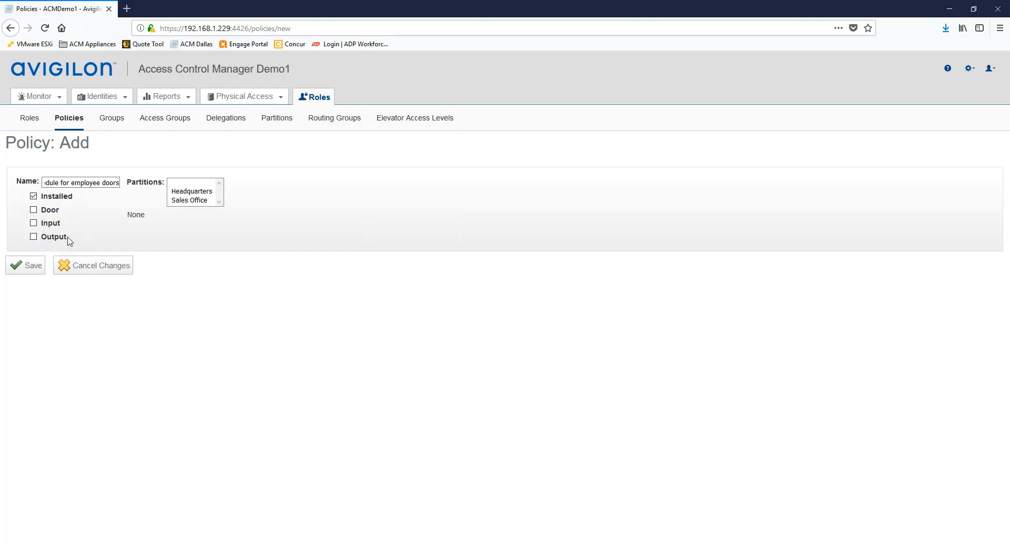
pyautogui.moveTo(67, 238); pyautogui.dragTo(64, 238)
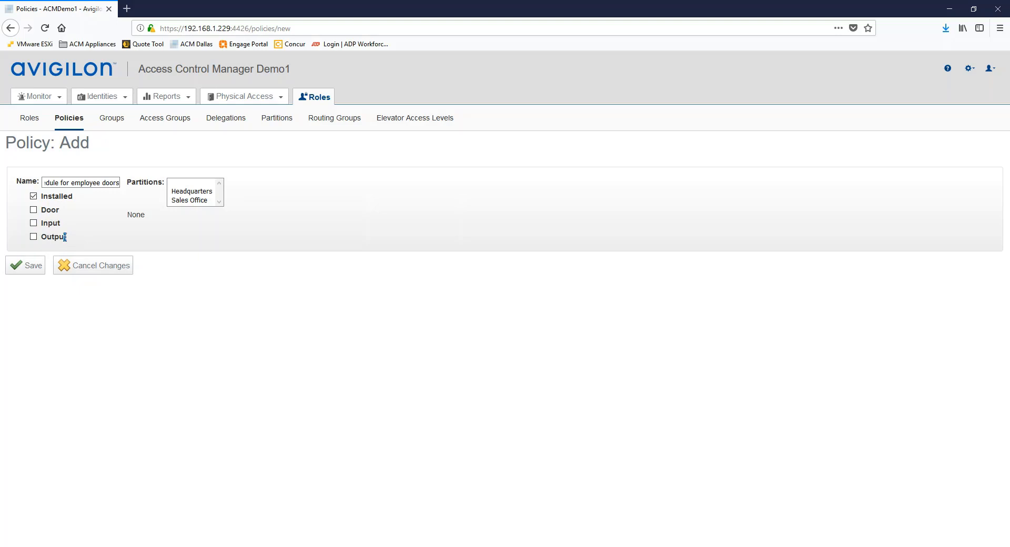
pyautogui.click(33, 211)
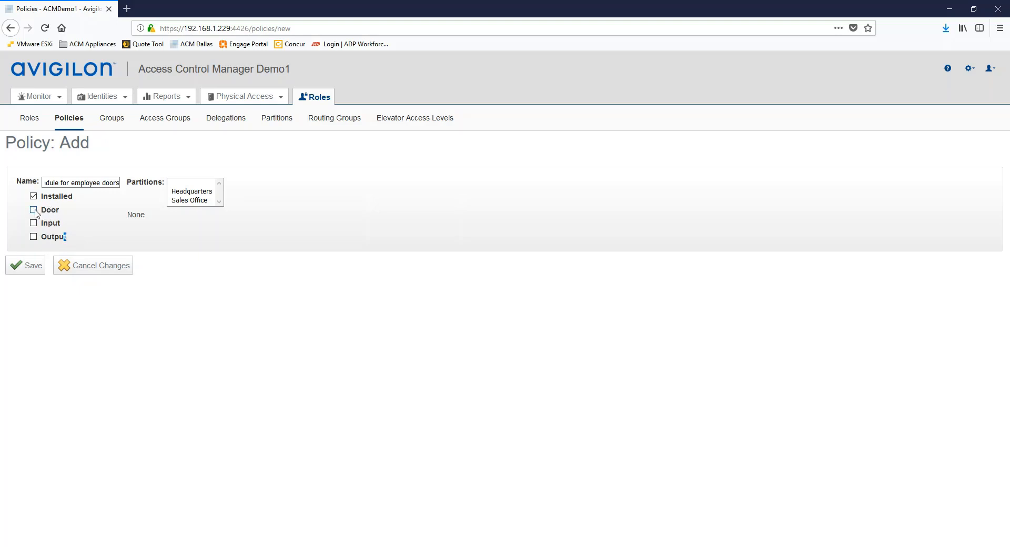
pyautogui.click(28, 270)
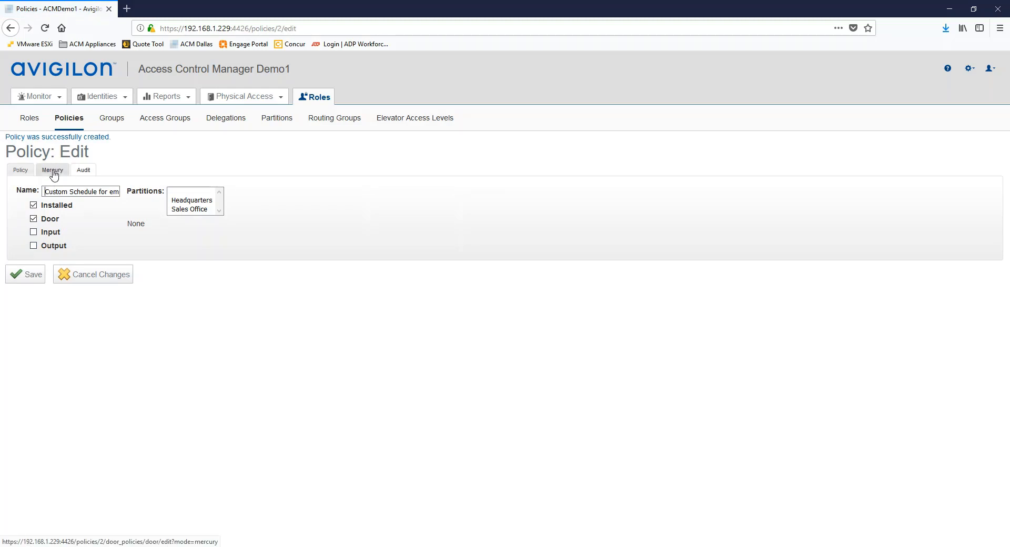
# On the policy's Mercury settings, set Custom Mode to Unlocked and Custom Schedule to M-F 8am-5pm, then save.
pyautogui.click(53, 173)
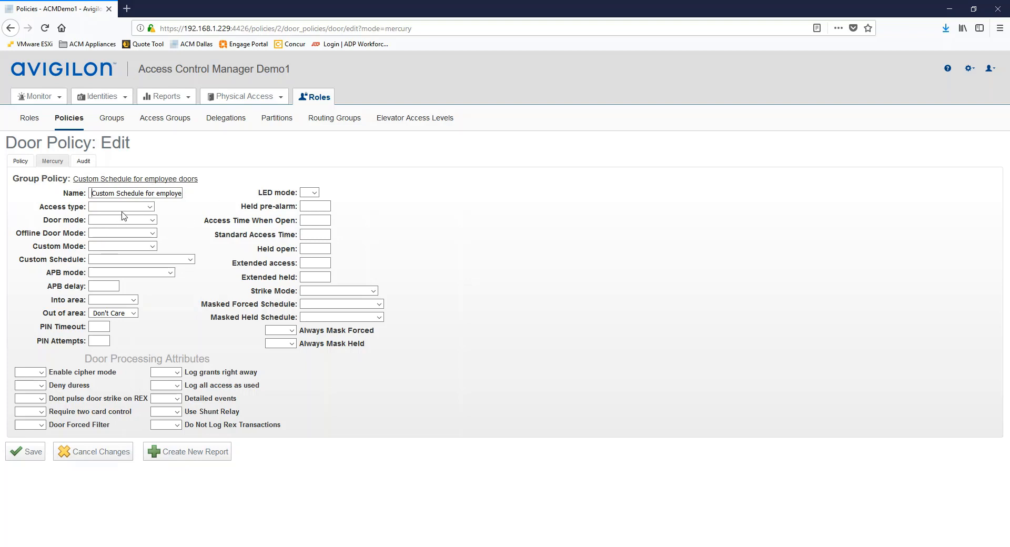
pyautogui.click(152, 234)
pyautogui.click(314, 234)
pyautogui.write('10')
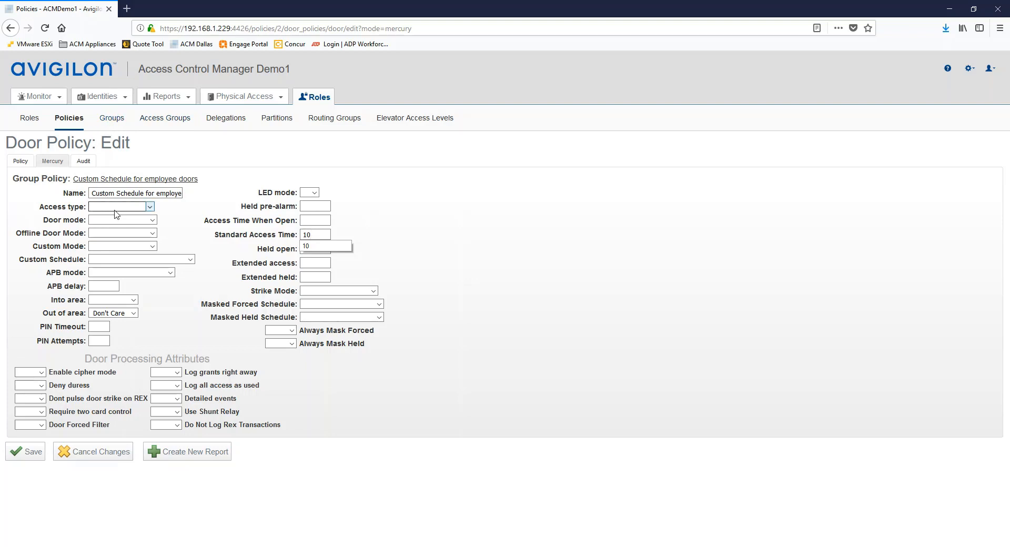
pyautogui.press('BackSpace')
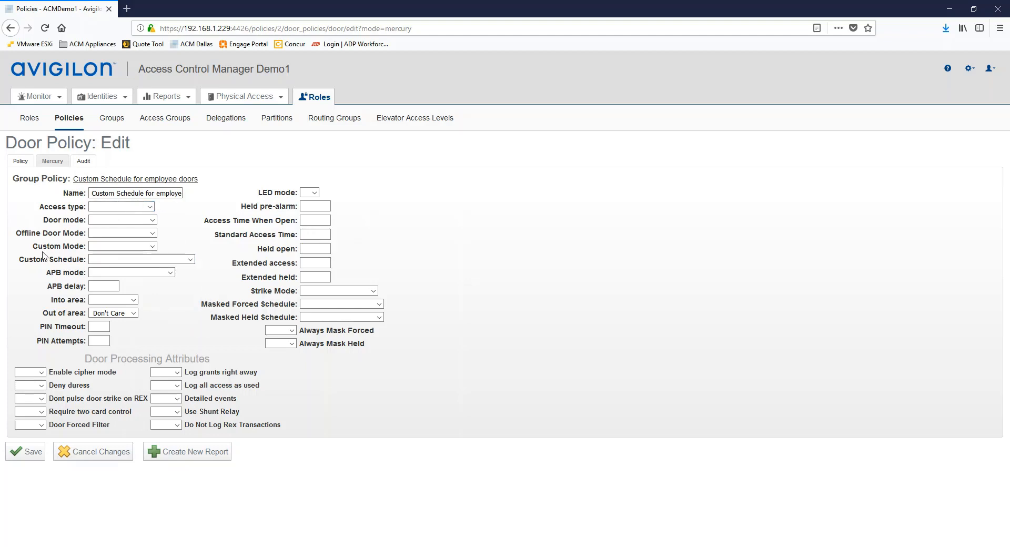
pyautogui.click(153, 246)
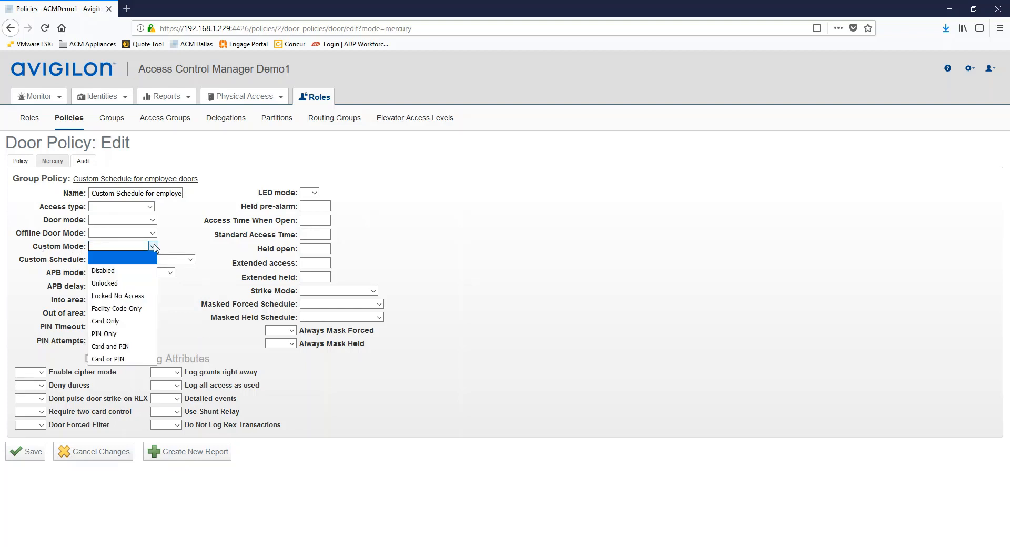
pyautogui.click(112, 287)
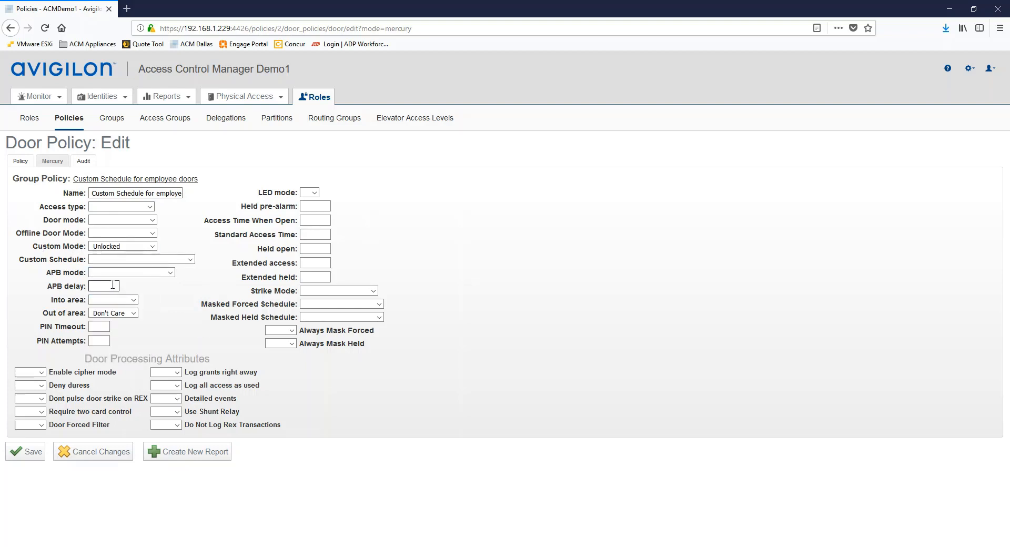
pyautogui.click(190, 259)
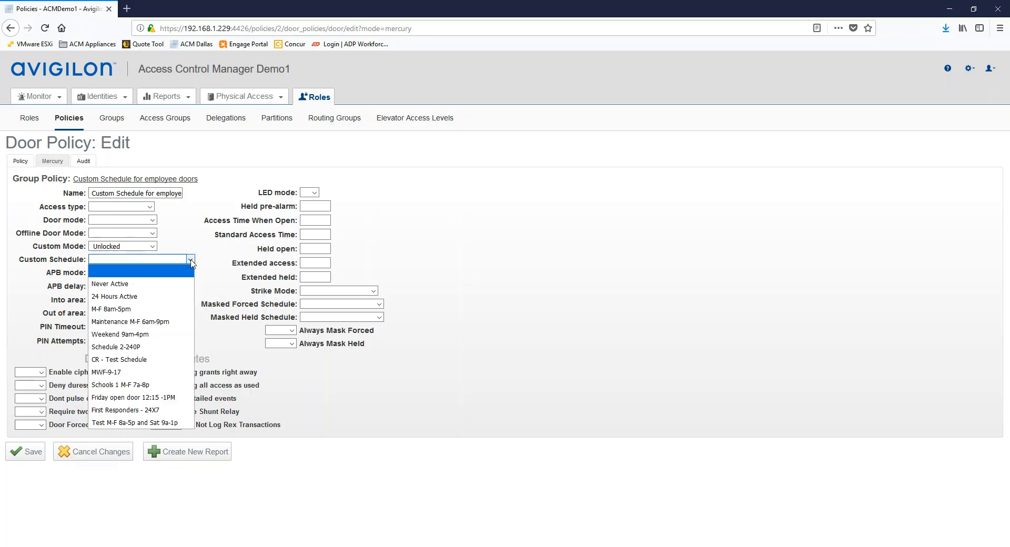
pyautogui.click(110, 311)
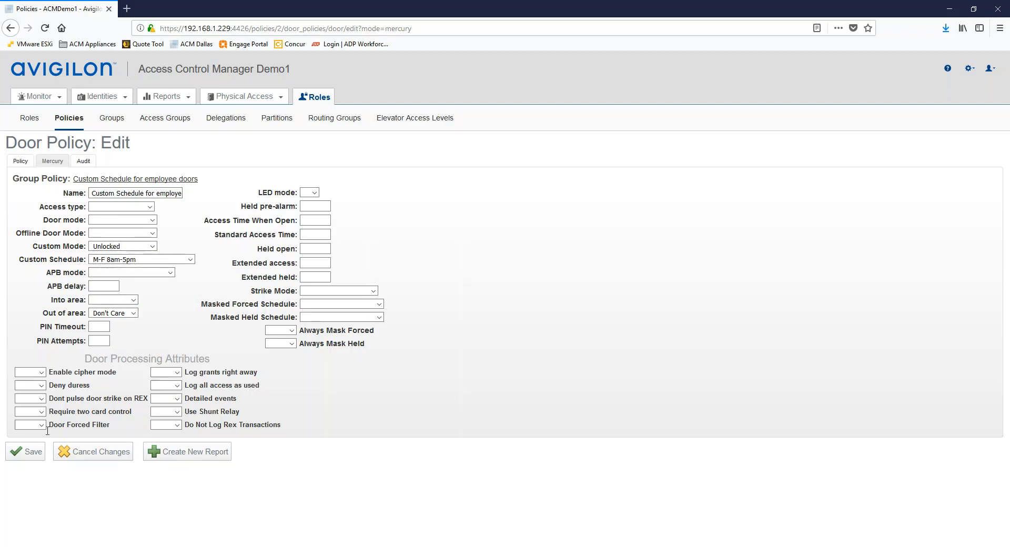
pyautogui.click(29, 454)
# Add the 'Custom Schedule for employee doors' policy to the Employee doors group's policy members and save.
pyautogui.click(112, 122)
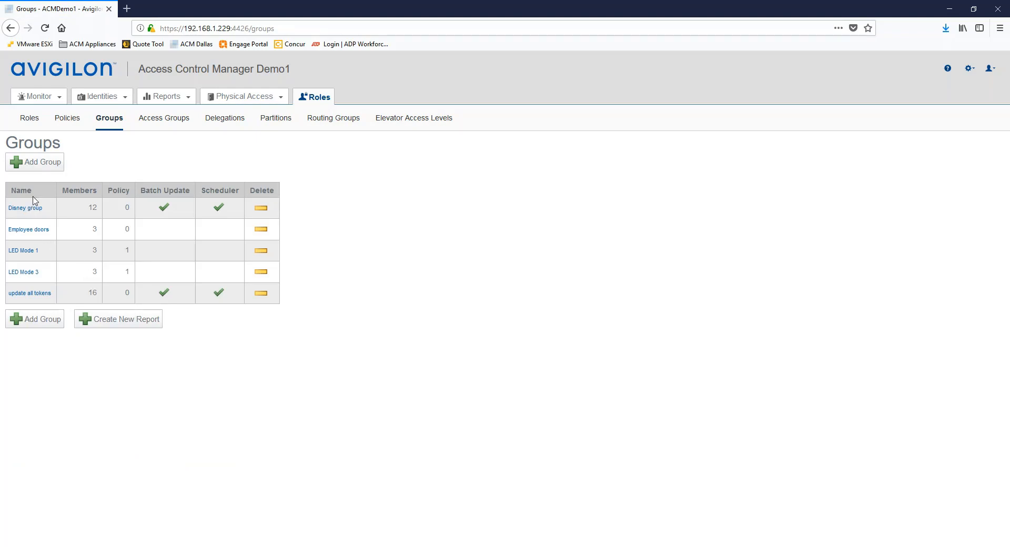
pyautogui.click(27, 230)
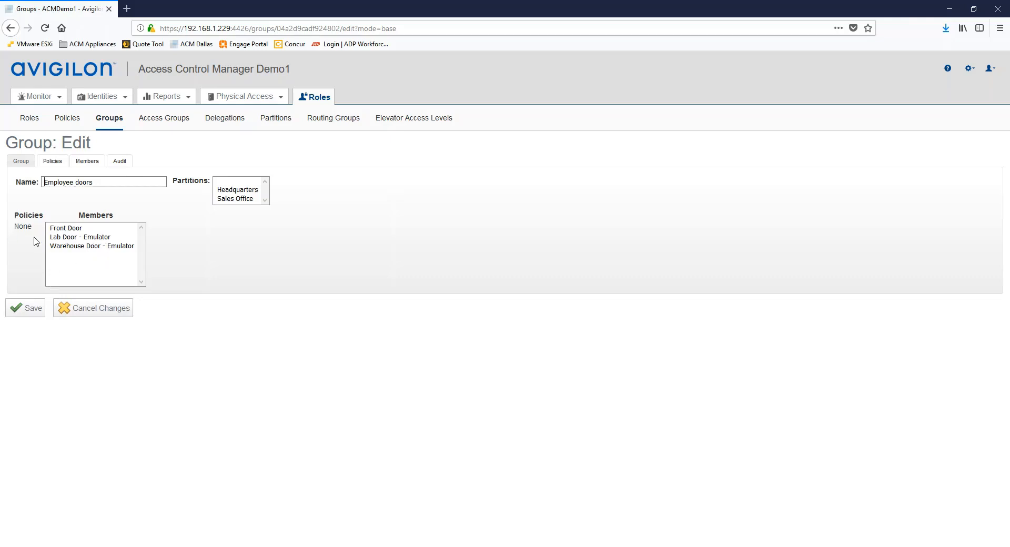
pyautogui.click(50, 165)
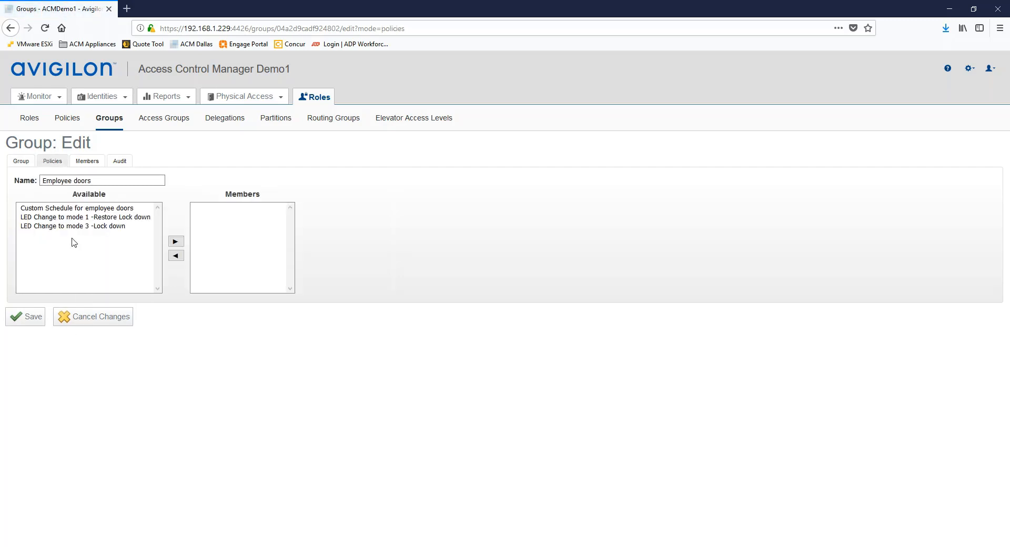
pyautogui.click(60, 210)
pyautogui.click(176, 242)
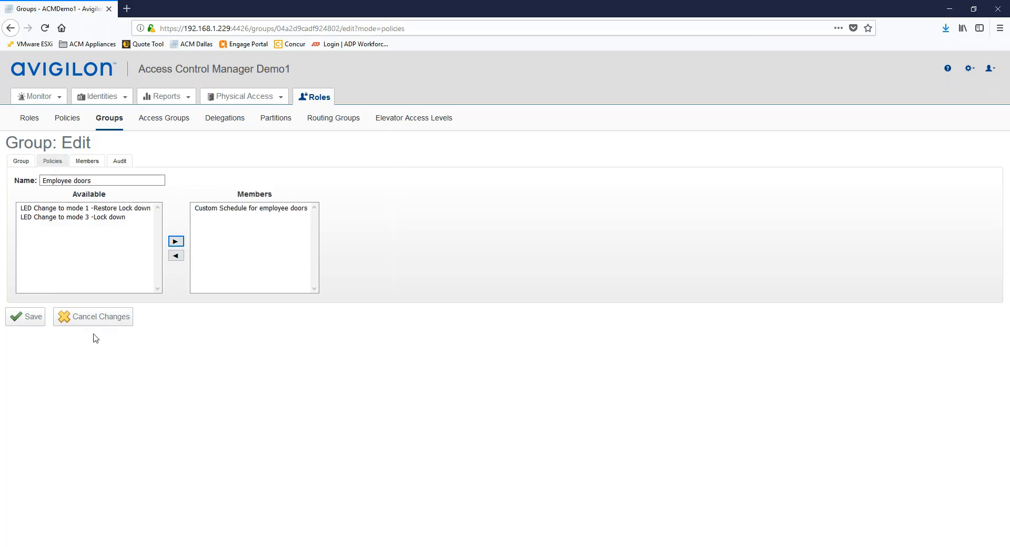
pyautogui.click(29, 320)
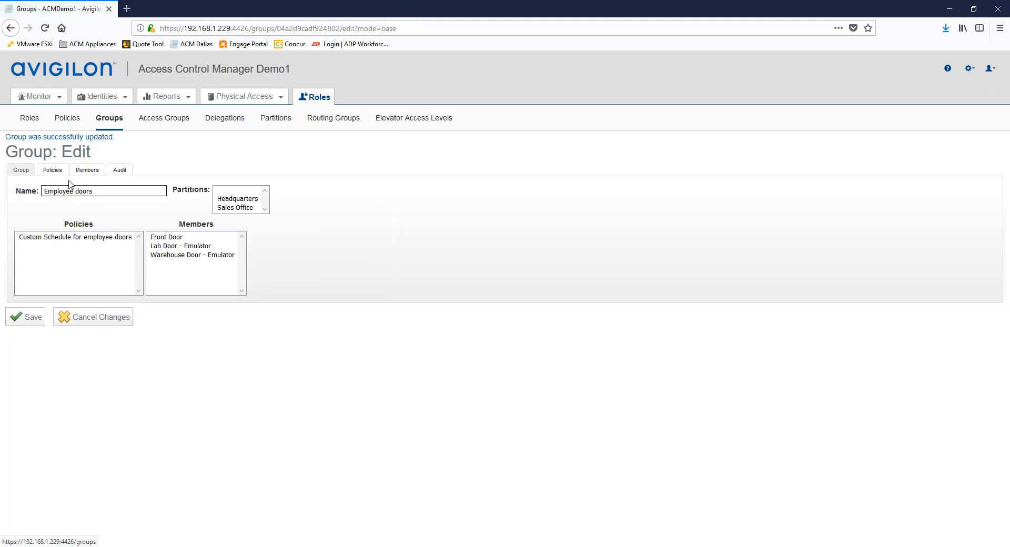
pyautogui.click(107, 122)
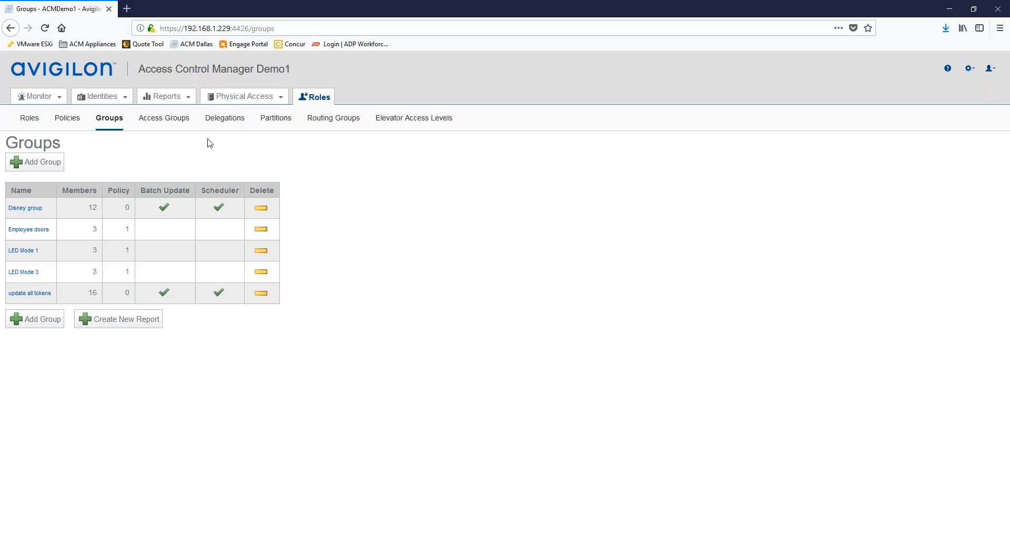
# Go to Global Actions from the Physical Access menu.
pyautogui.click(242, 101)
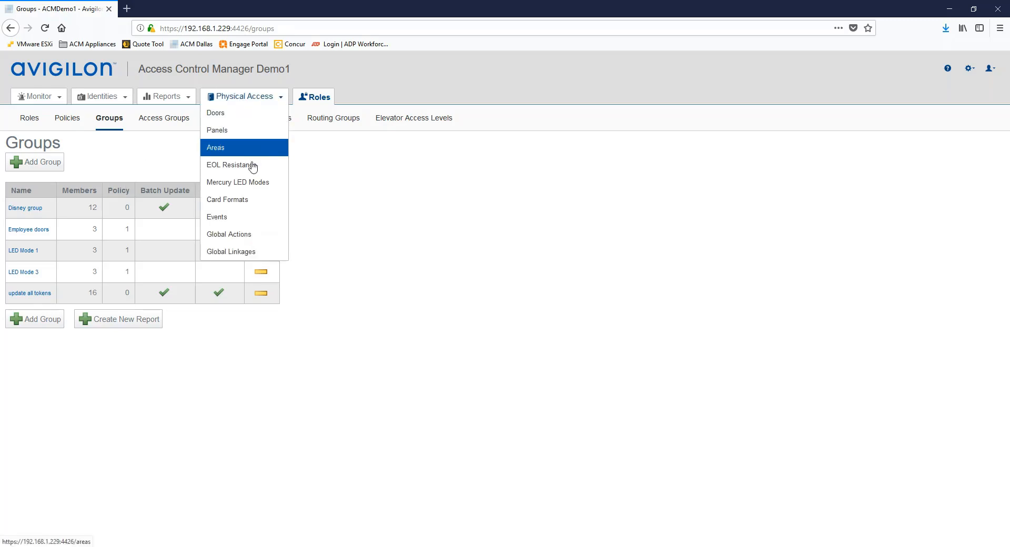
pyautogui.click(229, 237)
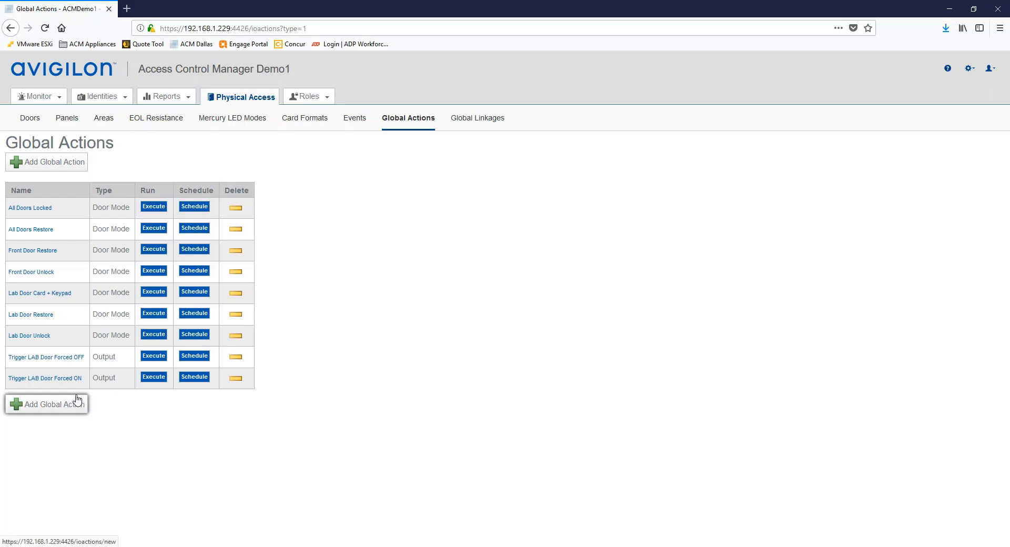
# Start a new Policy Install/Un-Install global action with Sub-Type Install and the 'Custom Schedule for employee doors' policy as member.
pyautogui.click(41, 408)
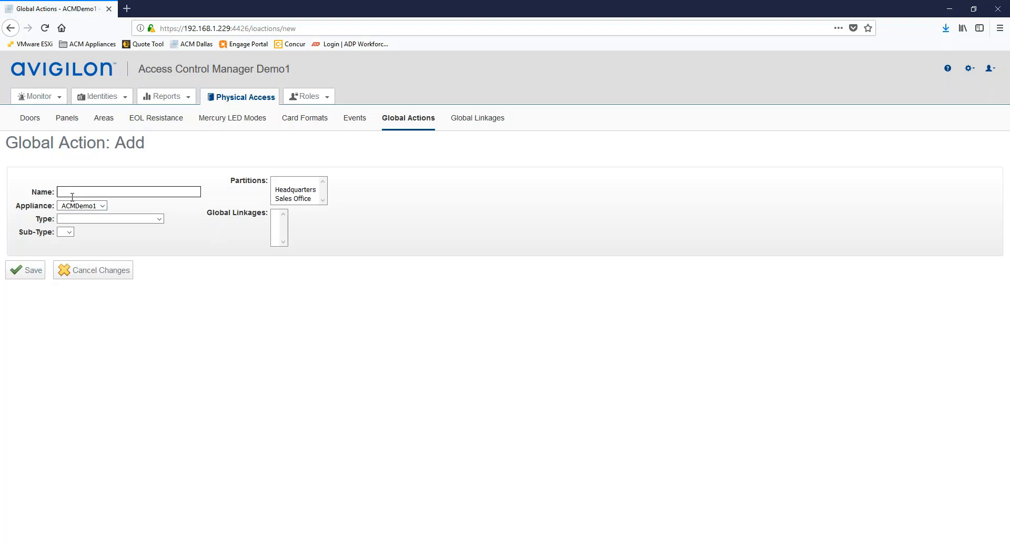
pyautogui.click(160, 219)
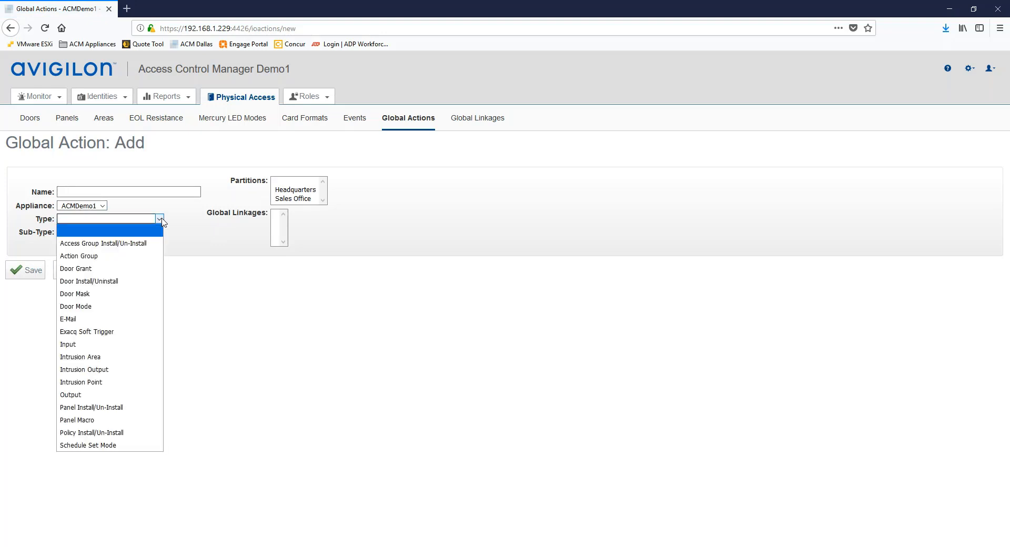
pyautogui.click(89, 433)
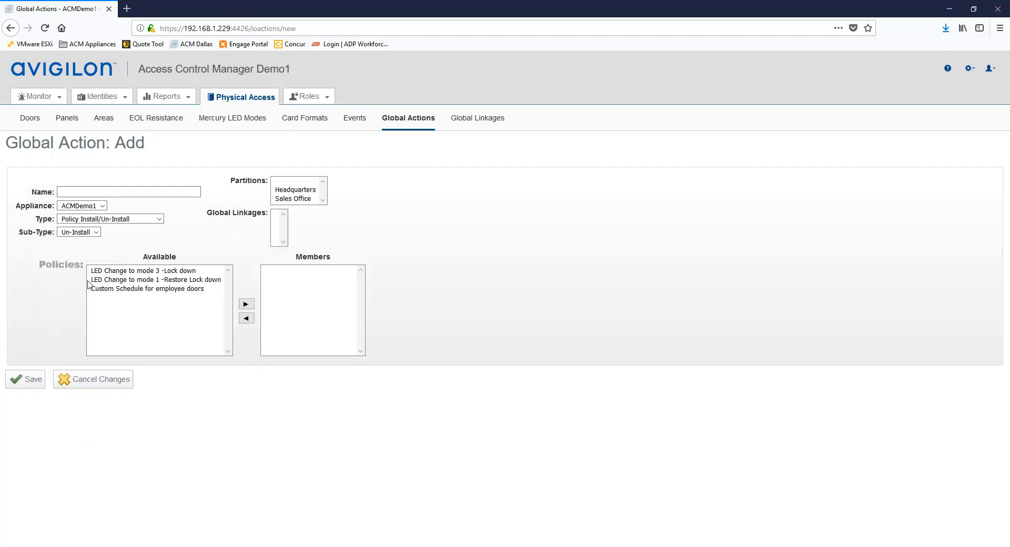
pyautogui.click(86, 232)
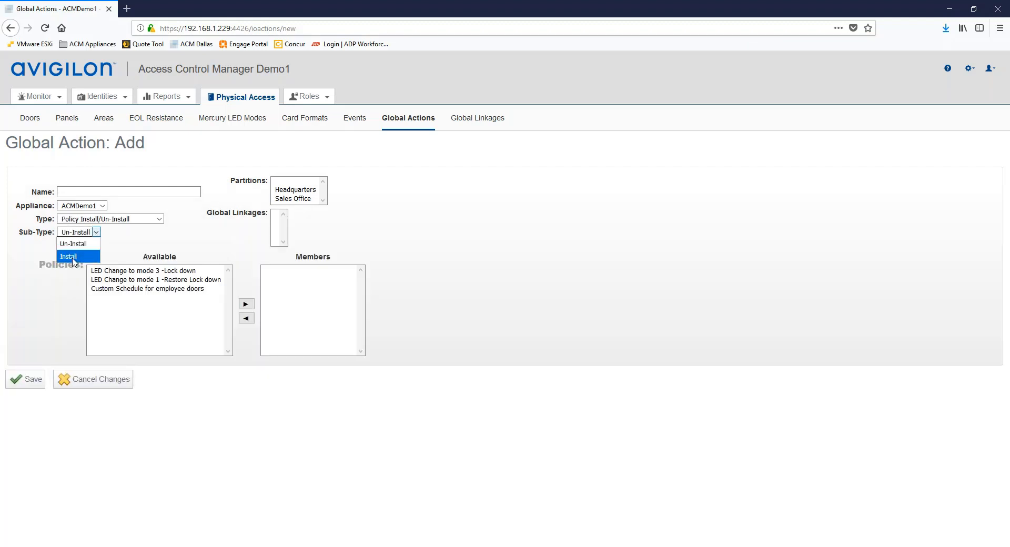
pyautogui.click(73, 258)
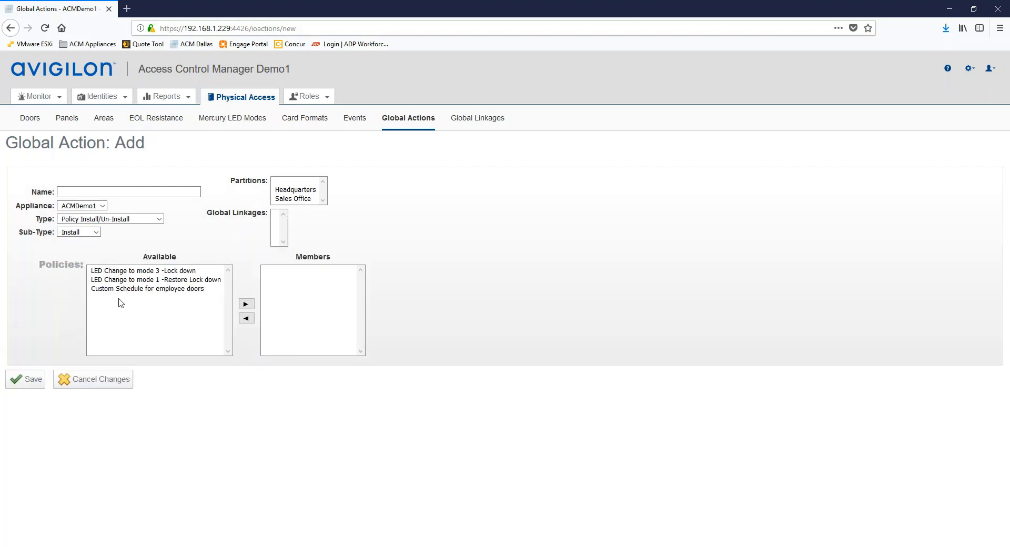
pyautogui.click(104, 289)
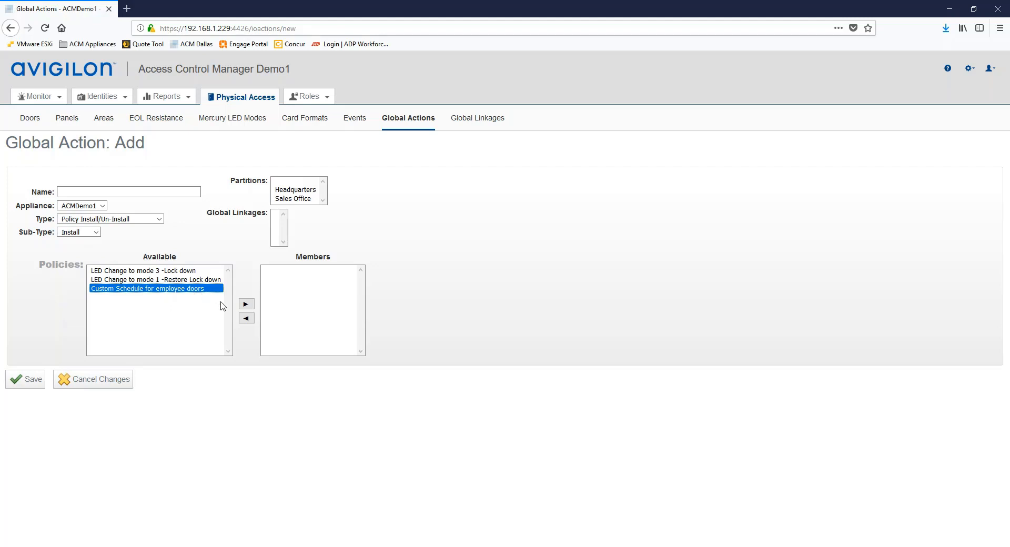
pyautogui.click(244, 305)
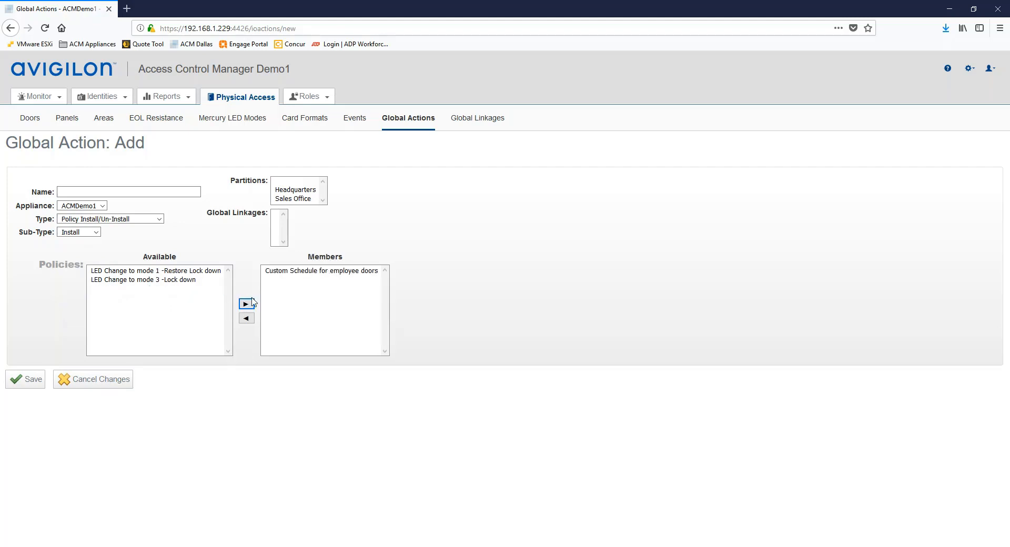
# Name the action 'Custom Door Schedule ON' and save it.
pyautogui.click(71, 192)
pyautogui.write('C')
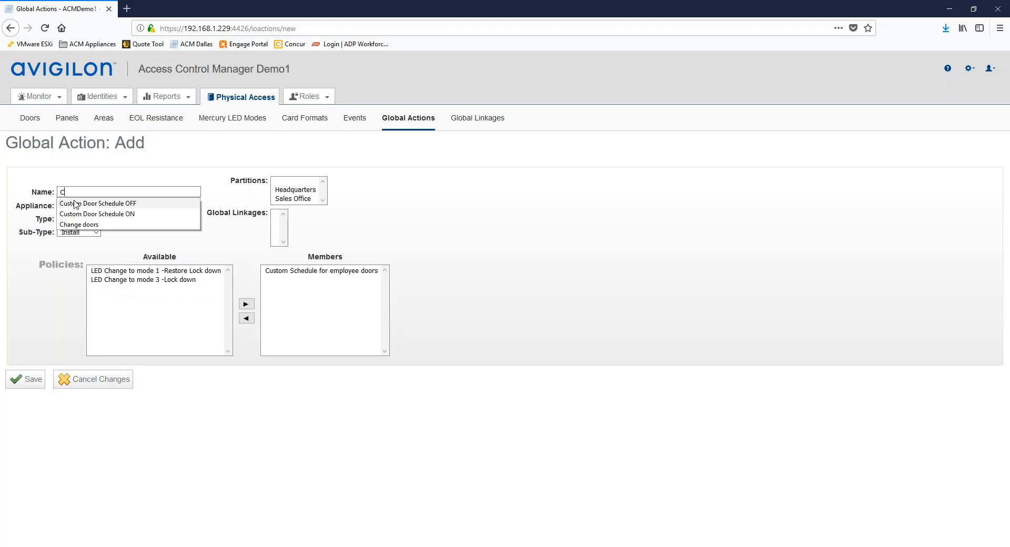
pyautogui.click(78, 204)
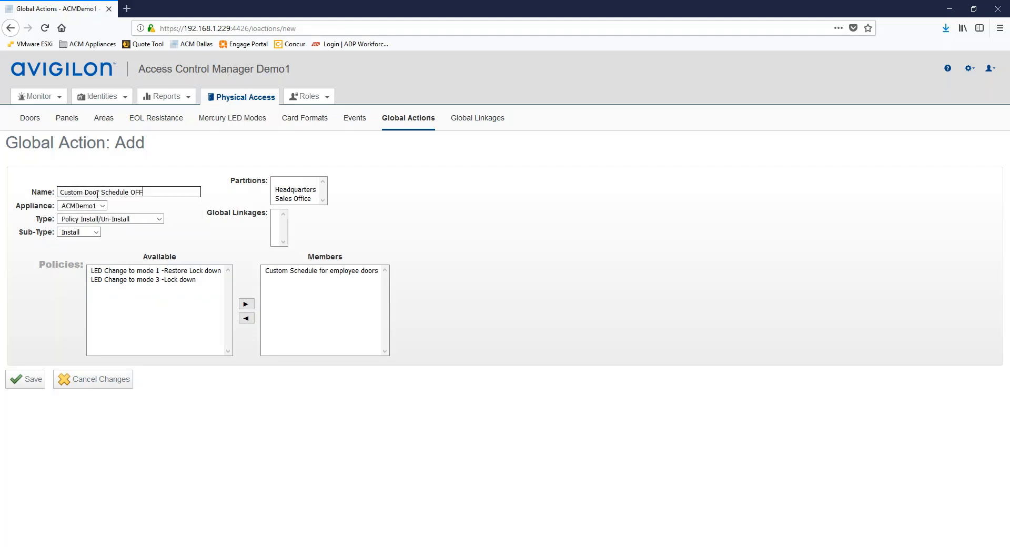
pyautogui.press('BackSpace')
pyautogui.press('BackSpace')
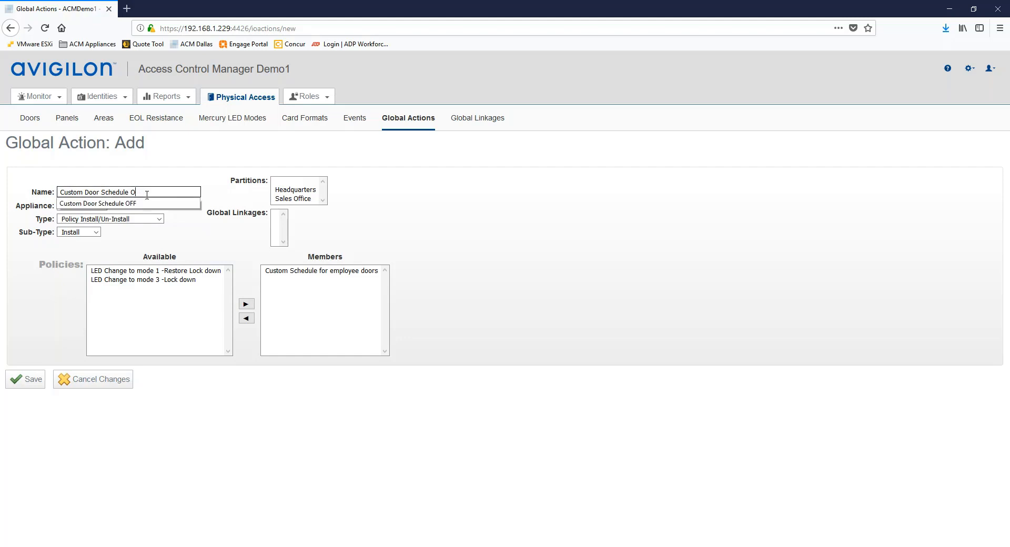
pyautogui.write('N')
pyautogui.click(208, 235)
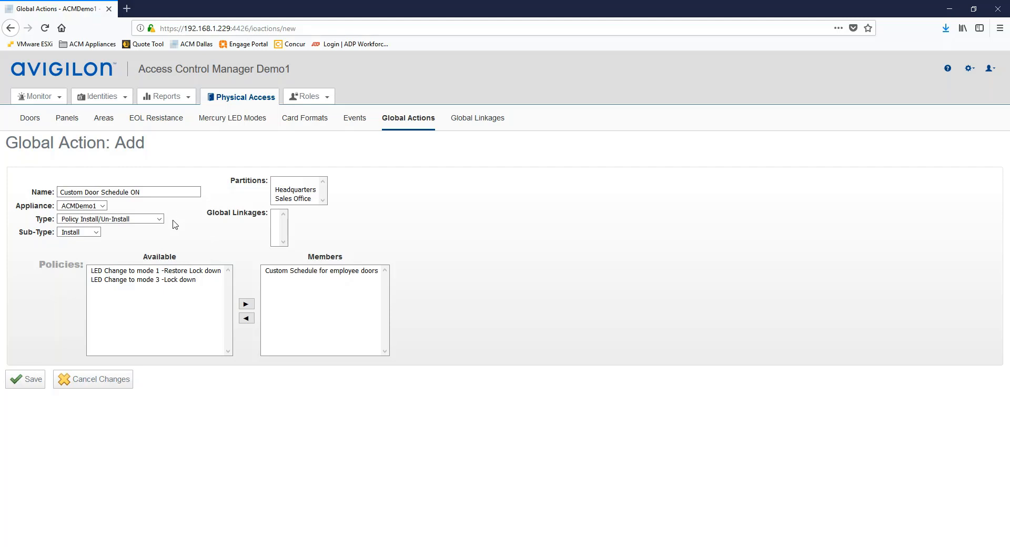
pyautogui.click(23, 381)
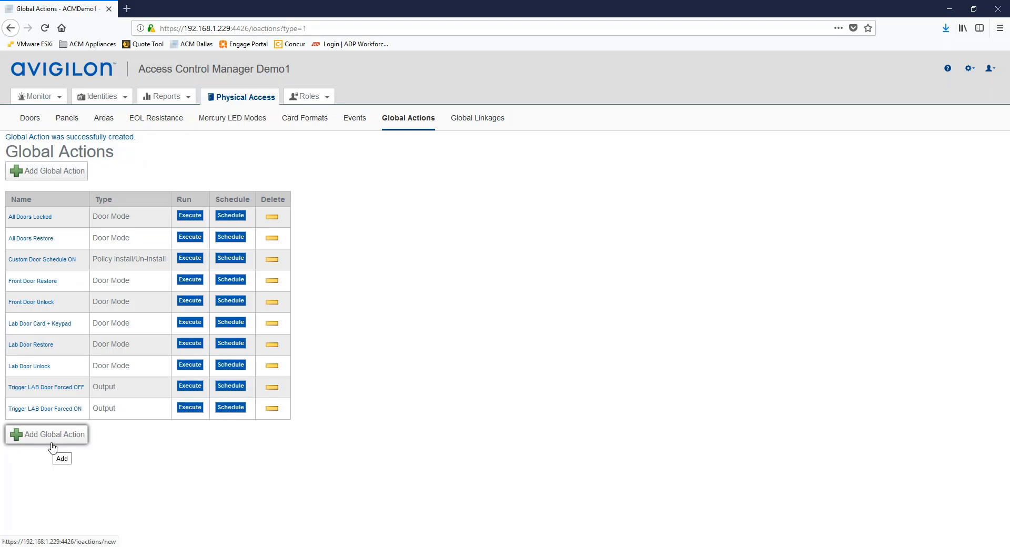
# Add a Policy Install/Un-Install action 'Custom Door Schedule OFF' with the employee doors policy as member, and save.
pyautogui.click(51, 436)
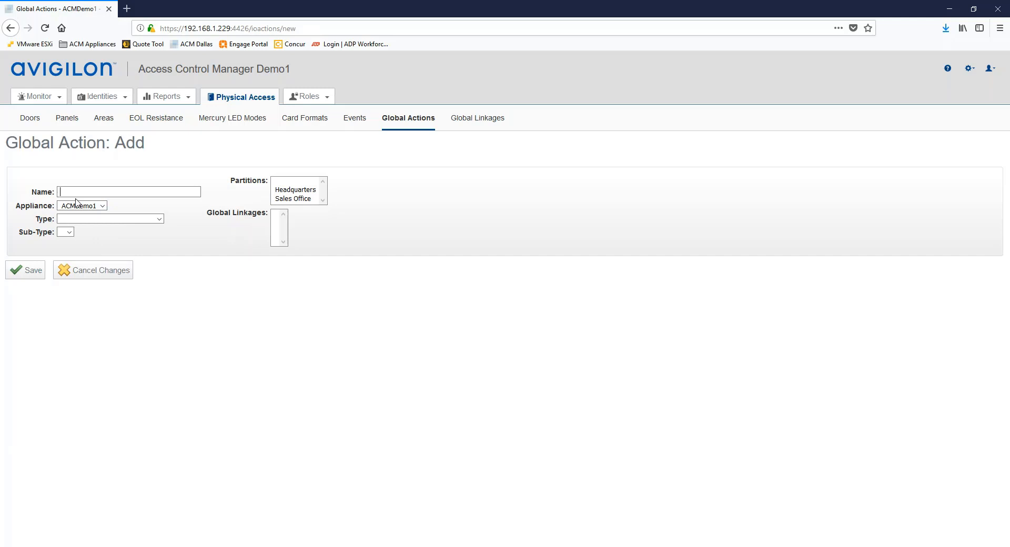
pyautogui.write('C')
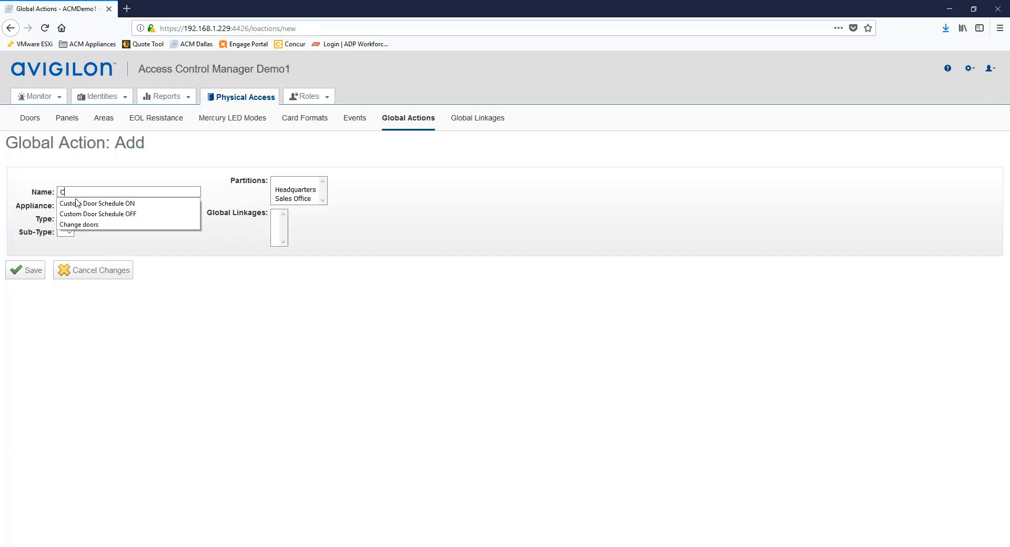
pyautogui.click(108, 215)
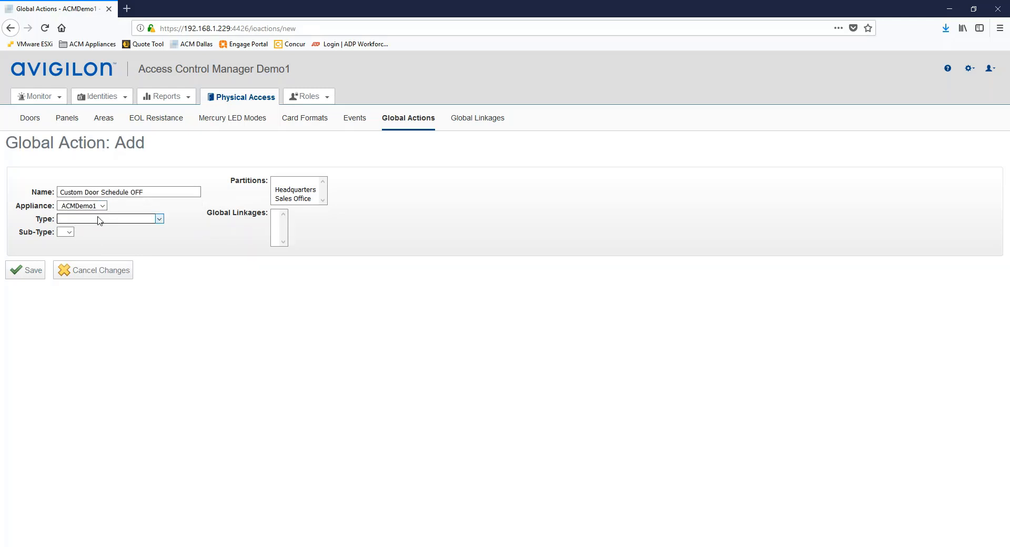
pyautogui.click(96, 219)
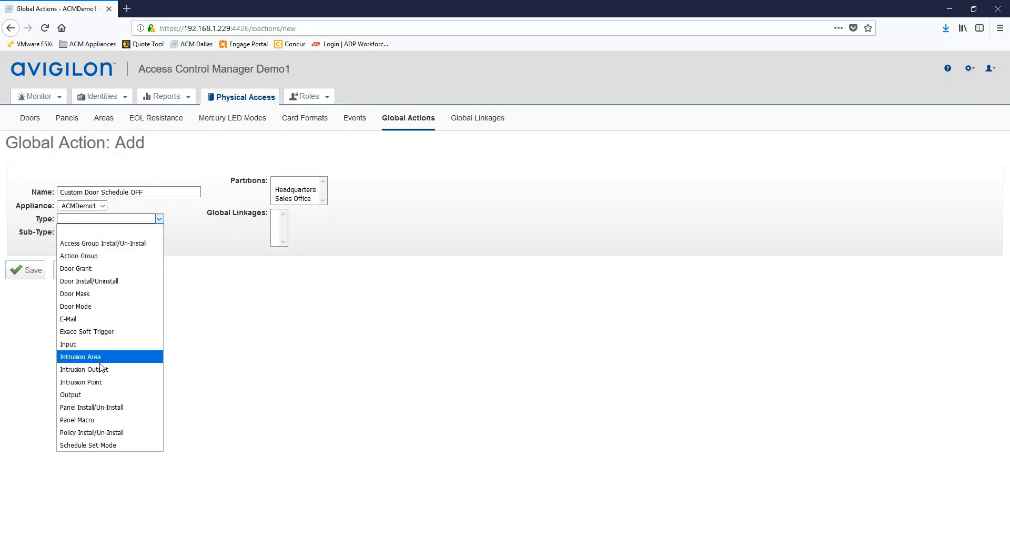
pyautogui.click(68, 432)
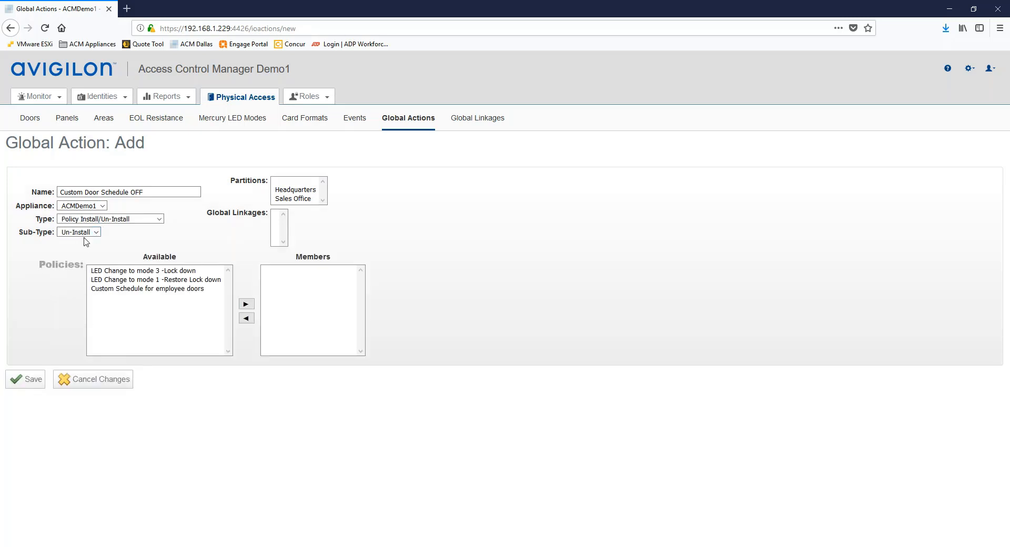
pyautogui.click(125, 290)
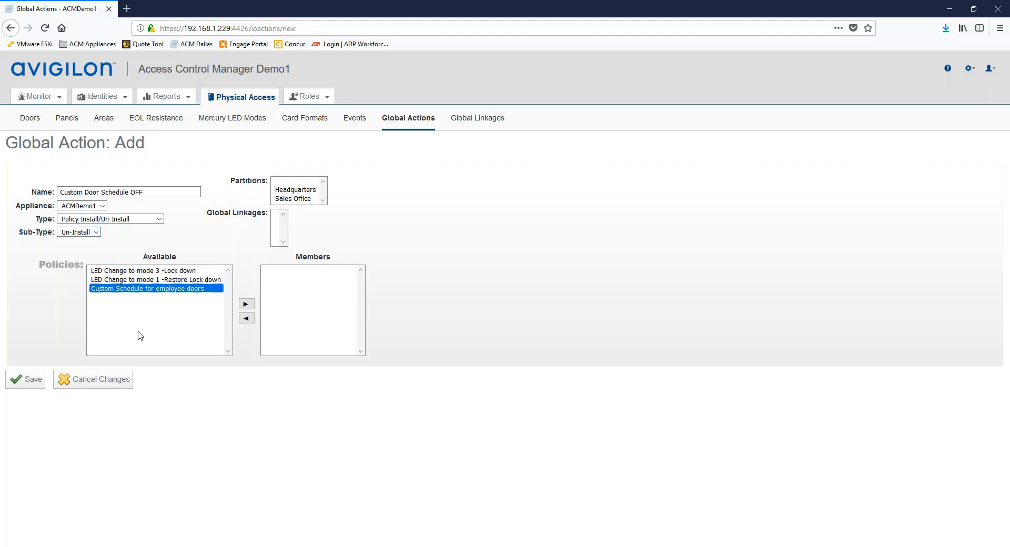
pyautogui.click(246, 306)
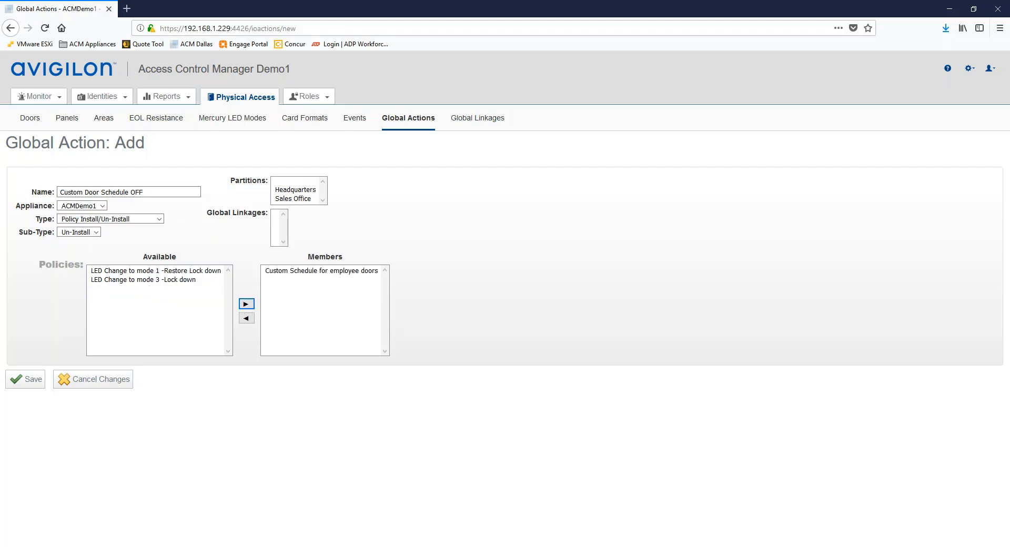
pyautogui.click(25, 380)
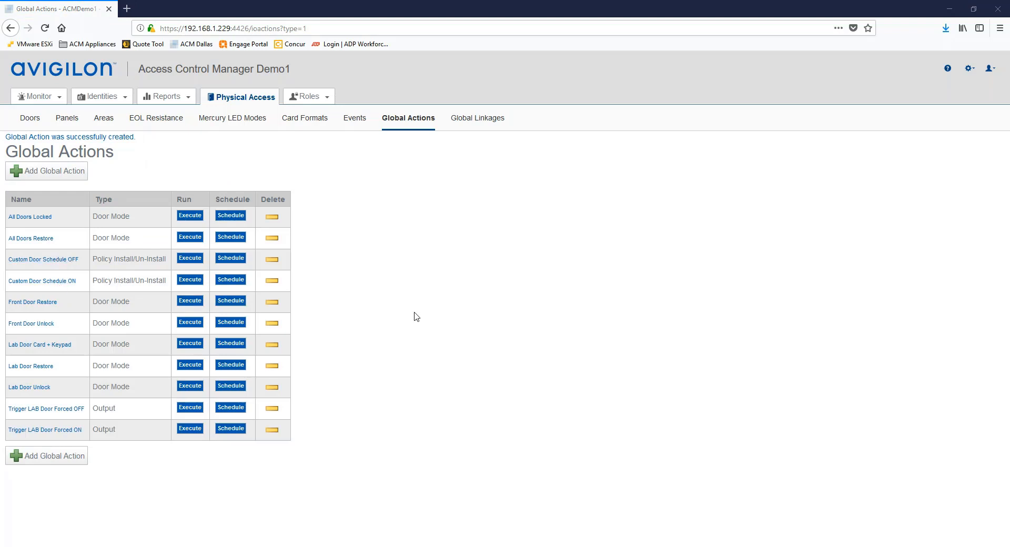
# Restore the browser and snap the Global Actions window to the left half beside Hardware Status.
pyautogui.click(973, 8)
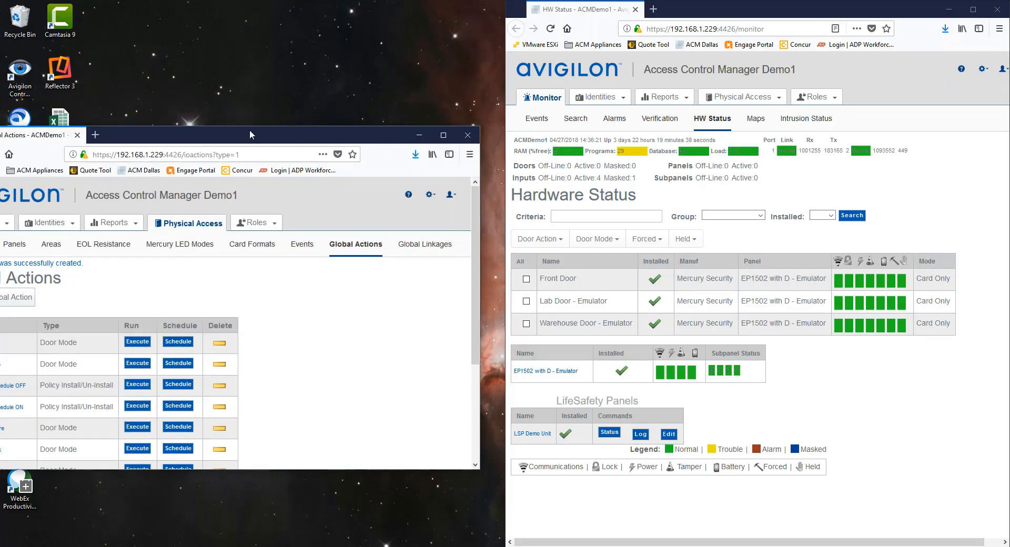
pyautogui.moveTo(194, 139); pyautogui.dragTo(0, 109)
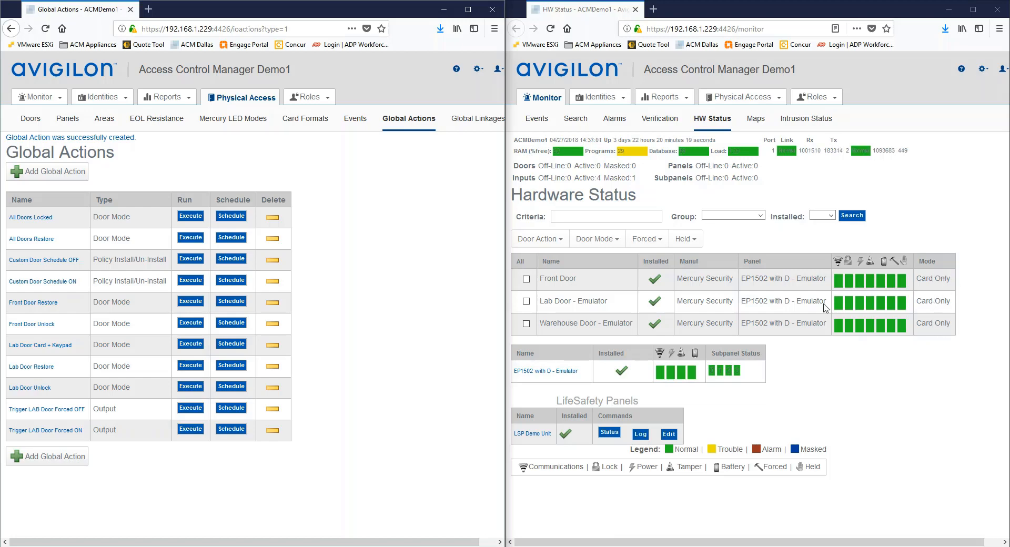
# Execute Custom Door Schedule ON, then Custom Door Schedule OFF, dismissing each success notification.
pyautogui.click(191, 280)
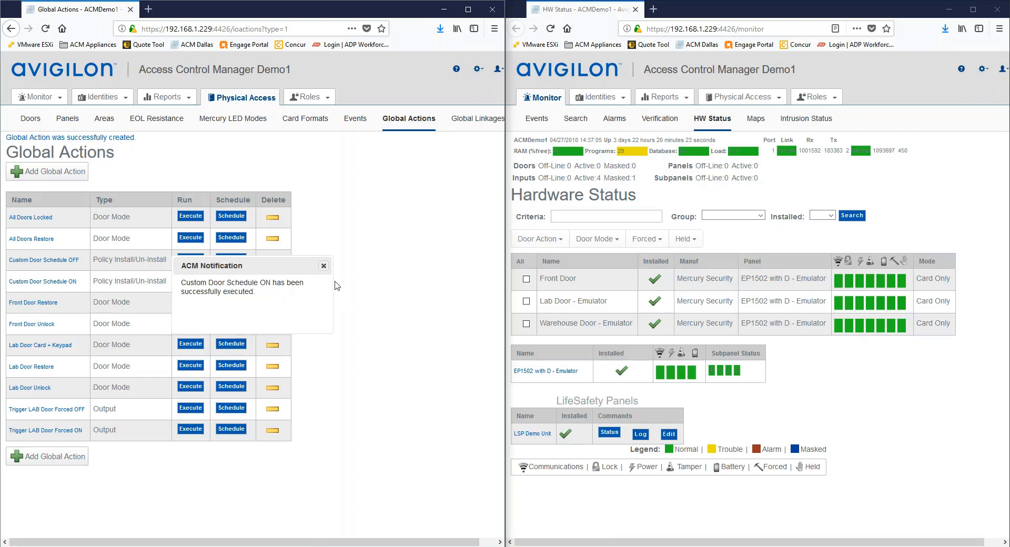
pyautogui.click(324, 266)
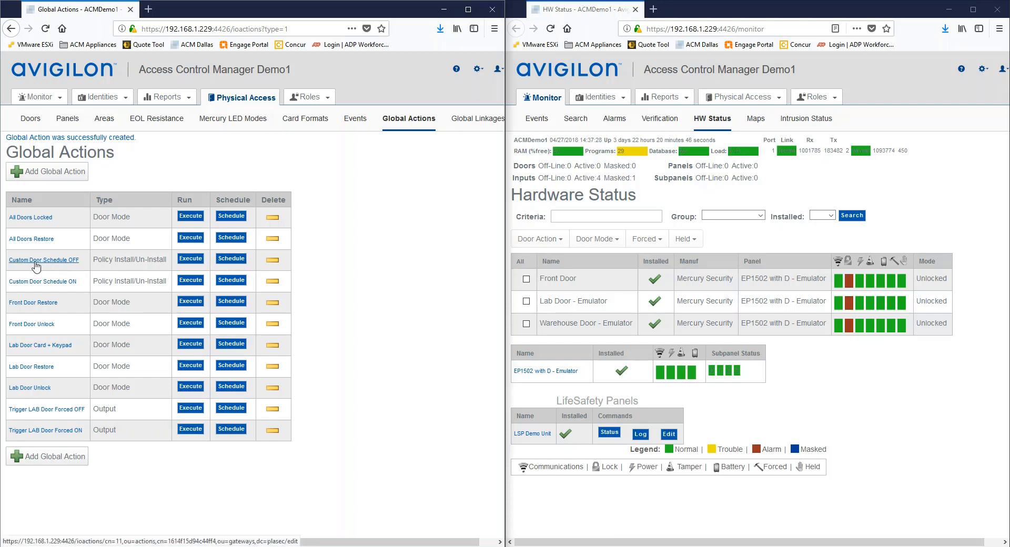
pyautogui.click(197, 261)
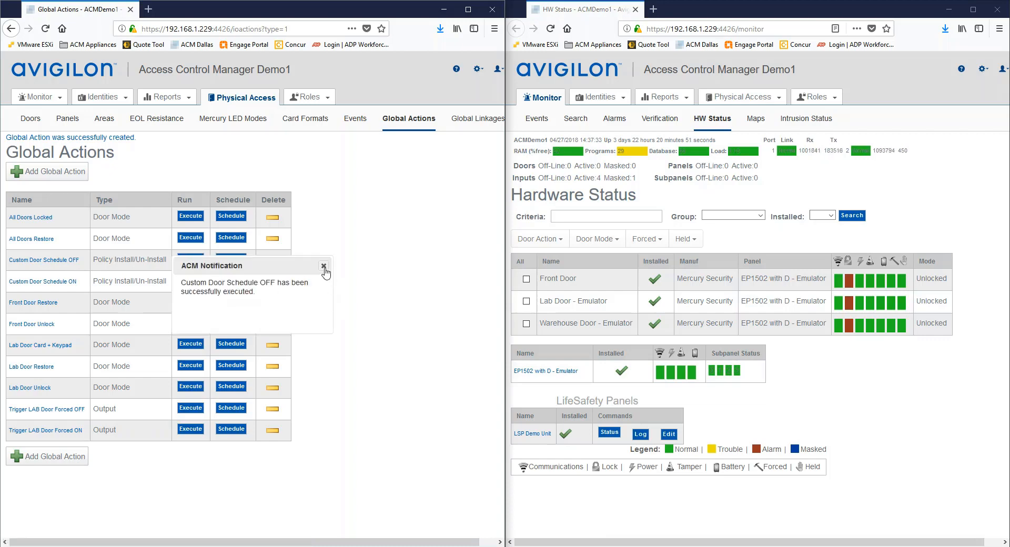
pyautogui.click(323, 266)
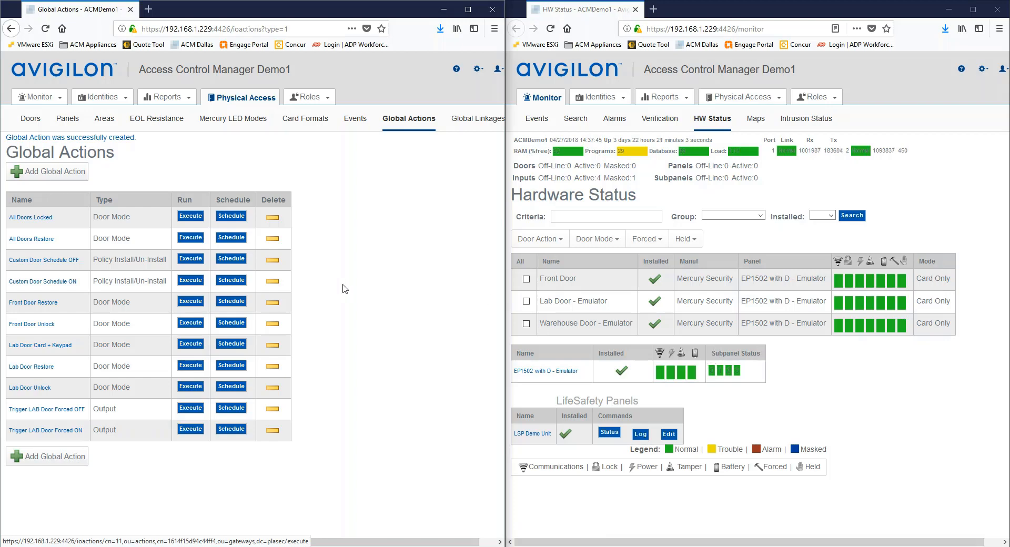
# Maximize the window, view two cardholders' identity records, then open the Identity Profiles list.
pyautogui.click(467, 8)
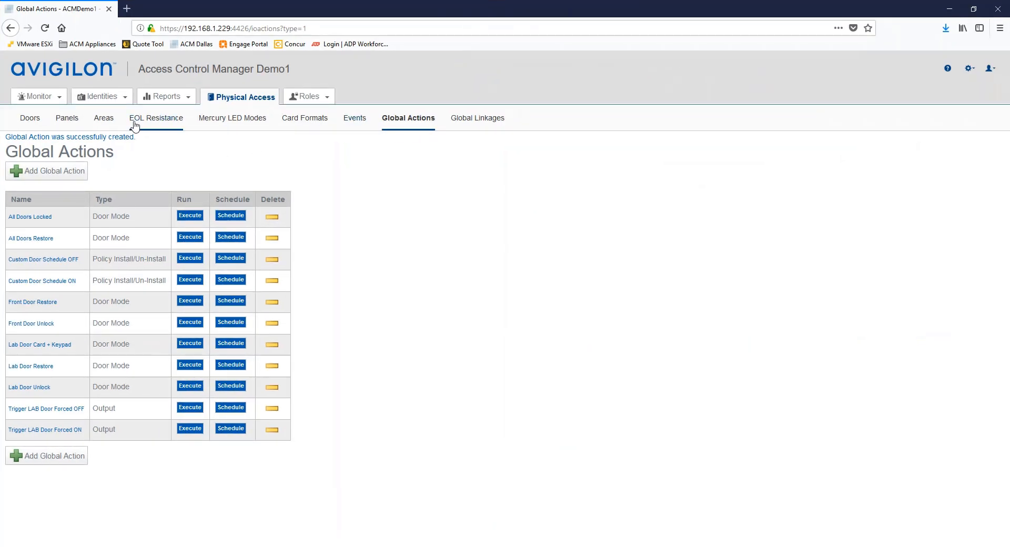
pyautogui.click(101, 100)
pyautogui.click(99, 112)
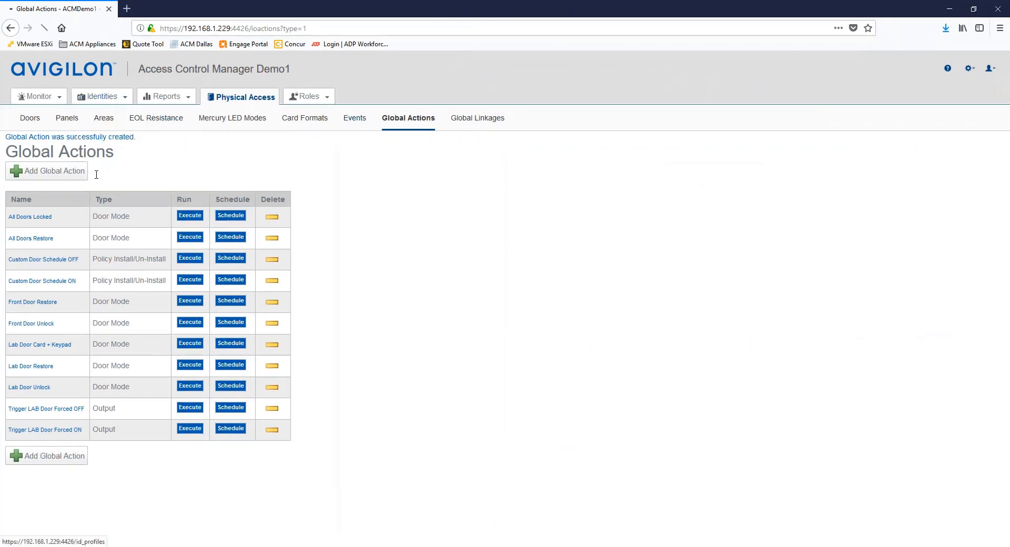
pyautogui.click(111, 241)
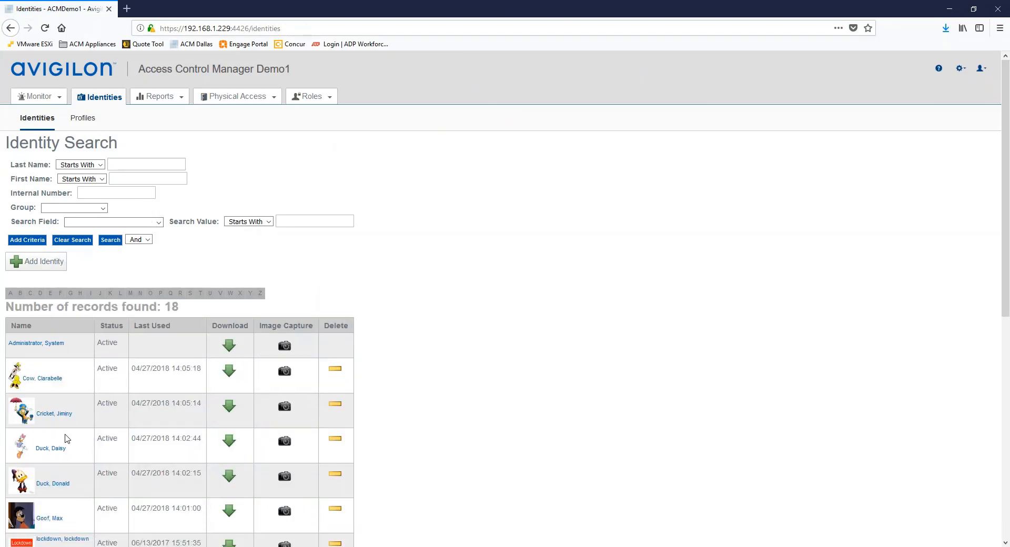
pyautogui.click(42, 380)
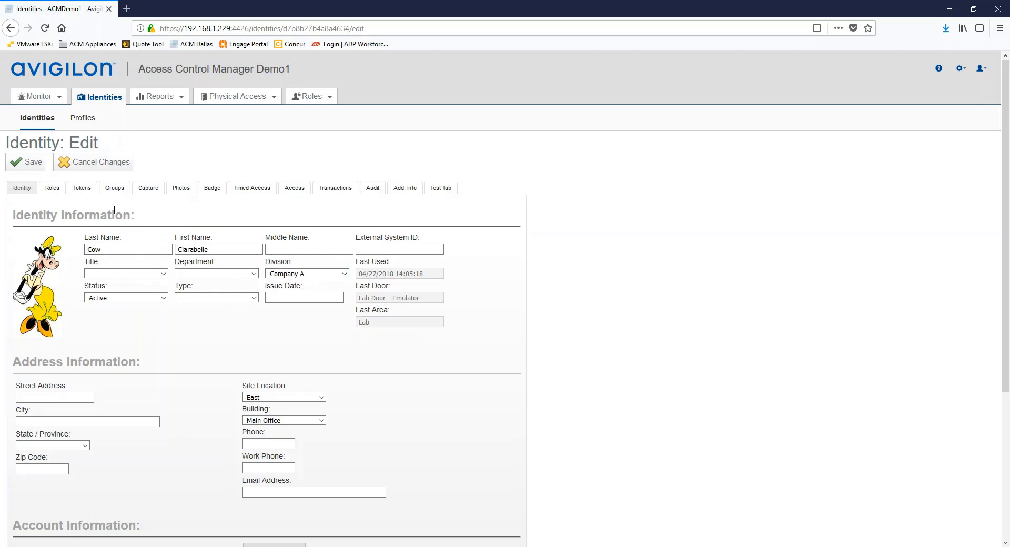
pyautogui.click(47, 120)
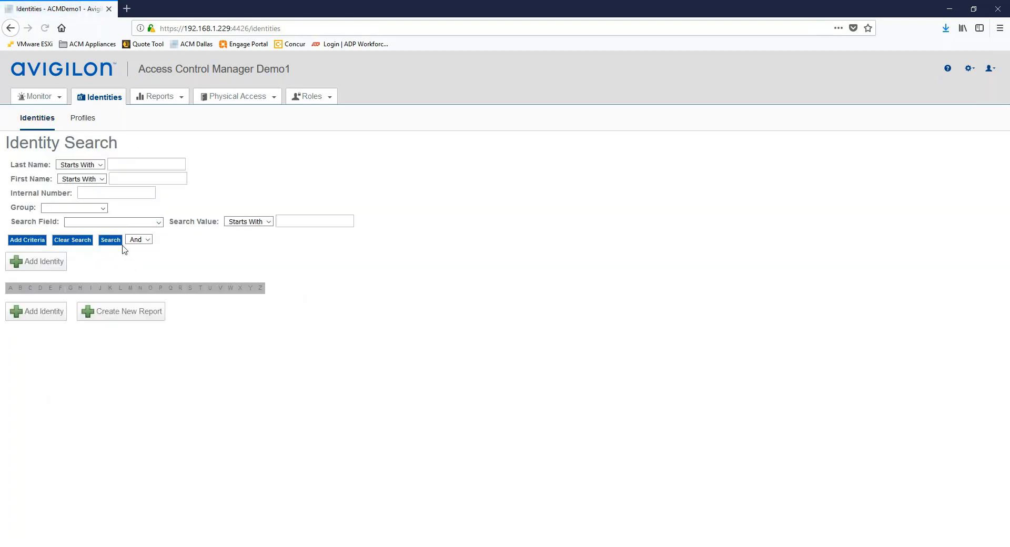
pyautogui.click(121, 243)
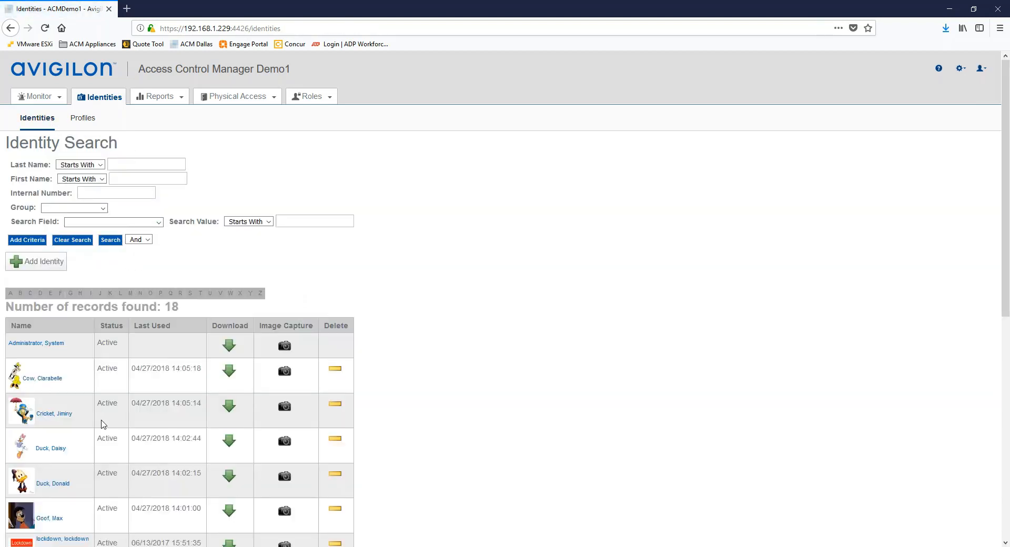
pyautogui.click(53, 483)
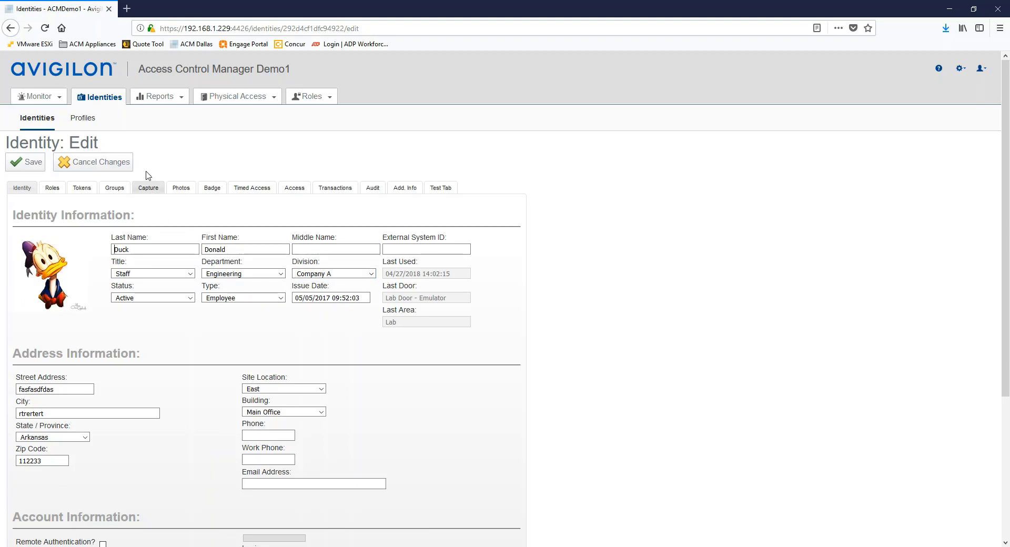
pyautogui.click(94, 124)
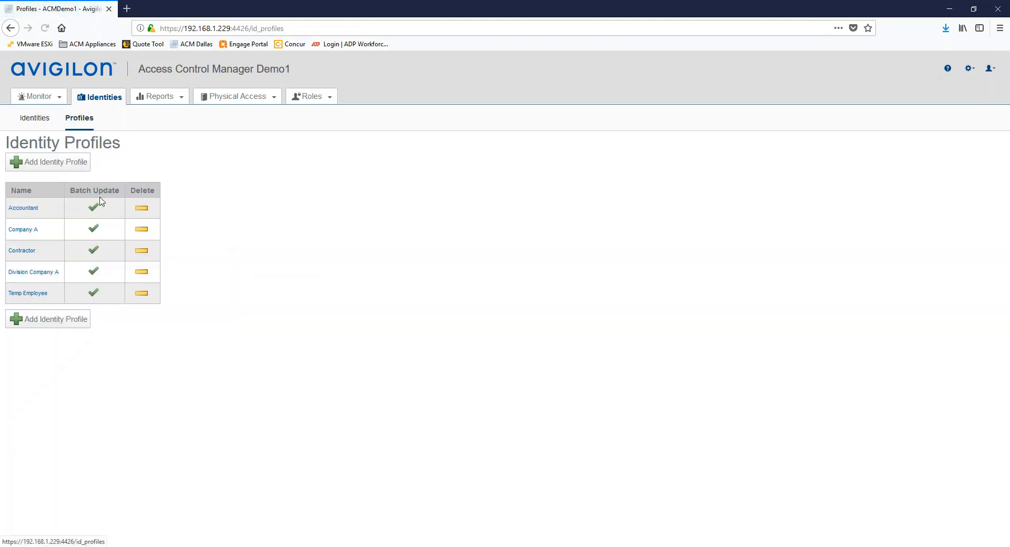